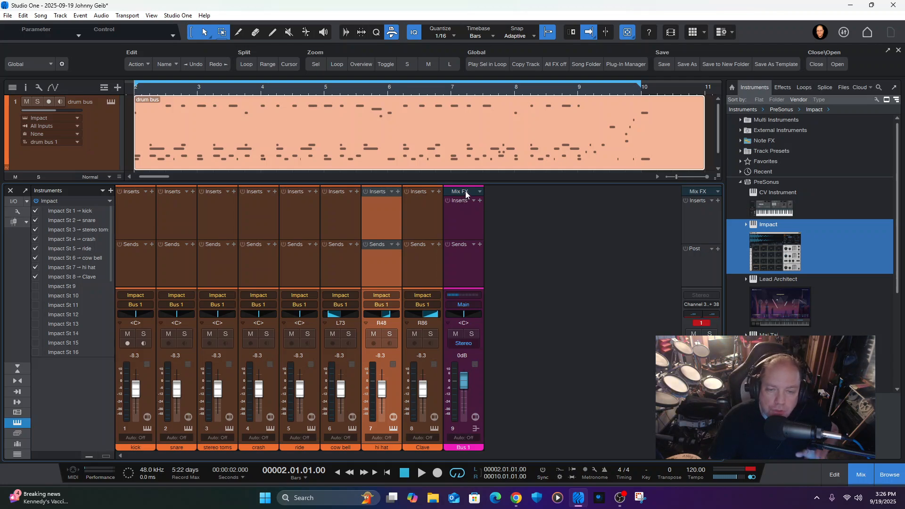
Step: Open the drum bus track's Impact instrument and audition the low tom, mid tom 1 and foot HH pads
left_click(131, 218)
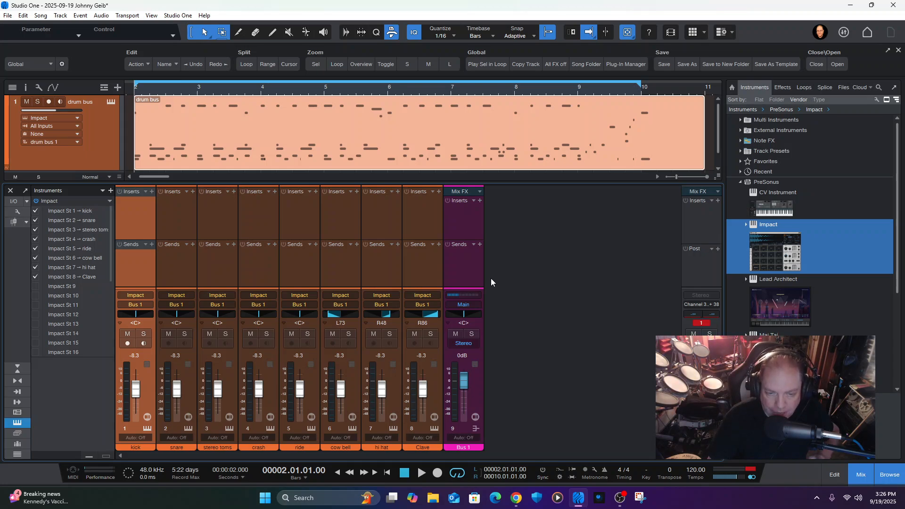
left_click(112, 101)
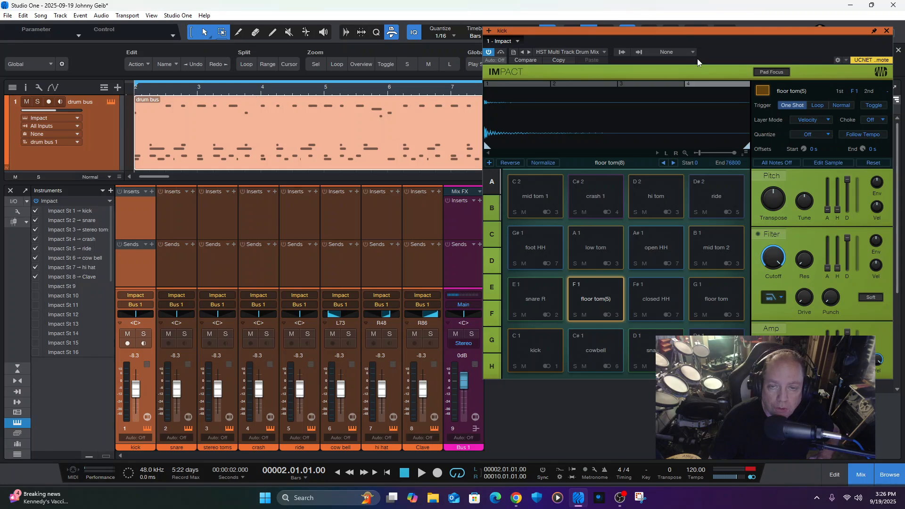
left_click_drag(675, 33, 669, 57)
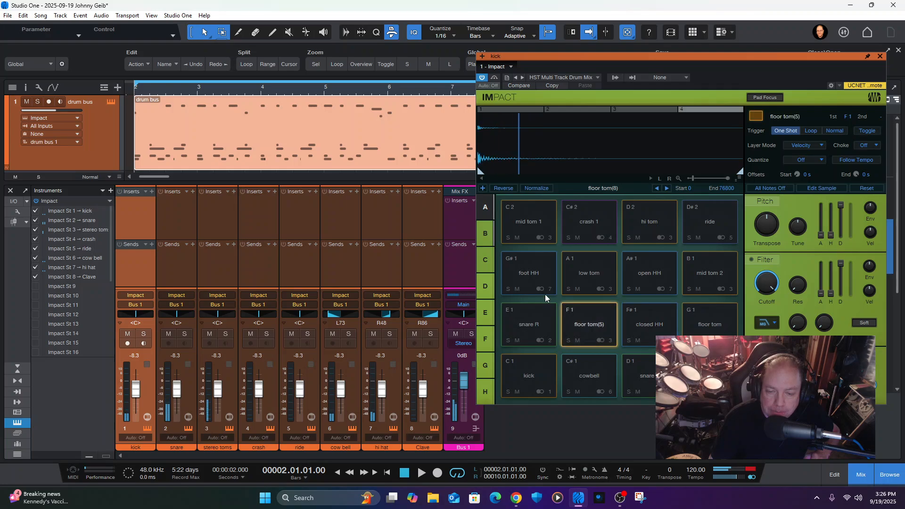
right_click(570, 267)
left_click(519, 276)
left_click(576, 271)
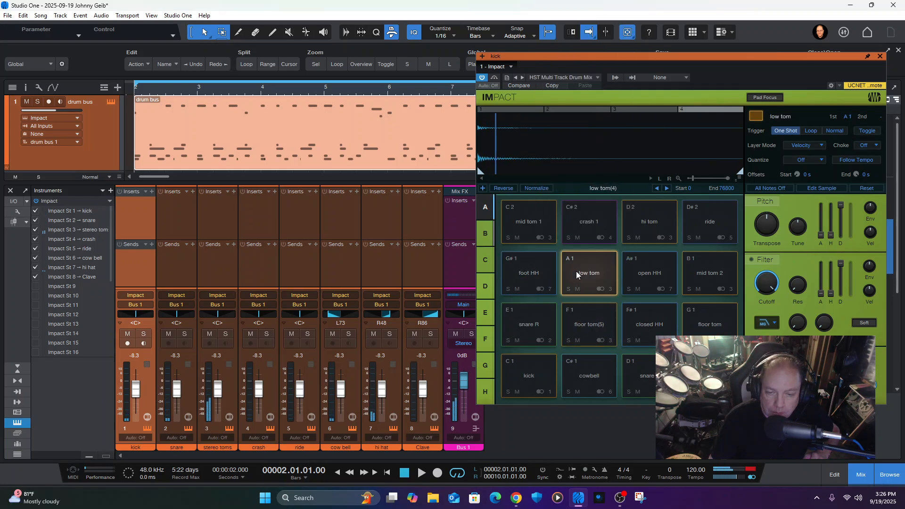
left_click(510, 222)
left_click(523, 279)
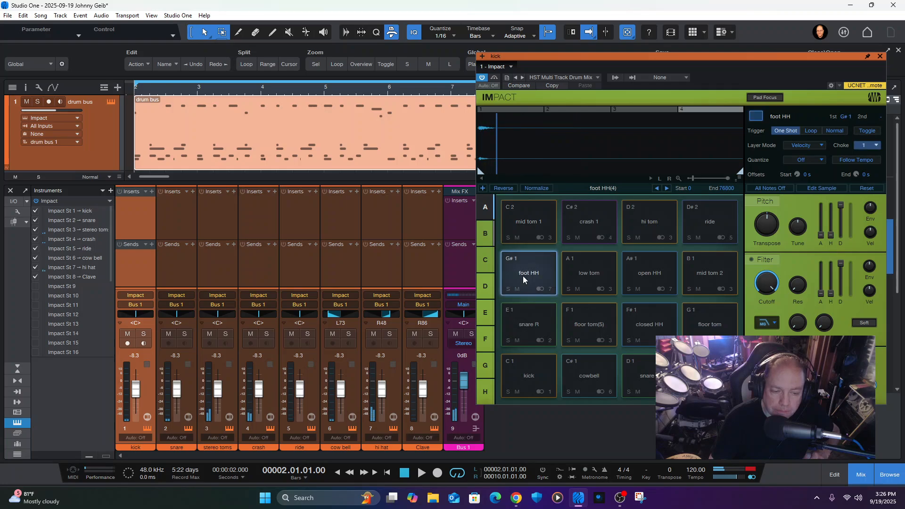
Step: Audition the kick pad several times and the cowbell pad, and close the Impact editor
left_click(532, 377)
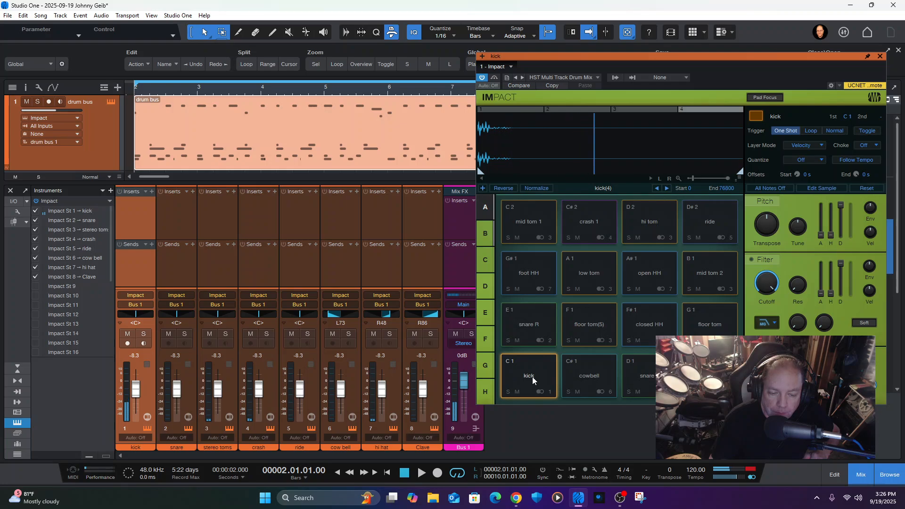
left_click(533, 377)
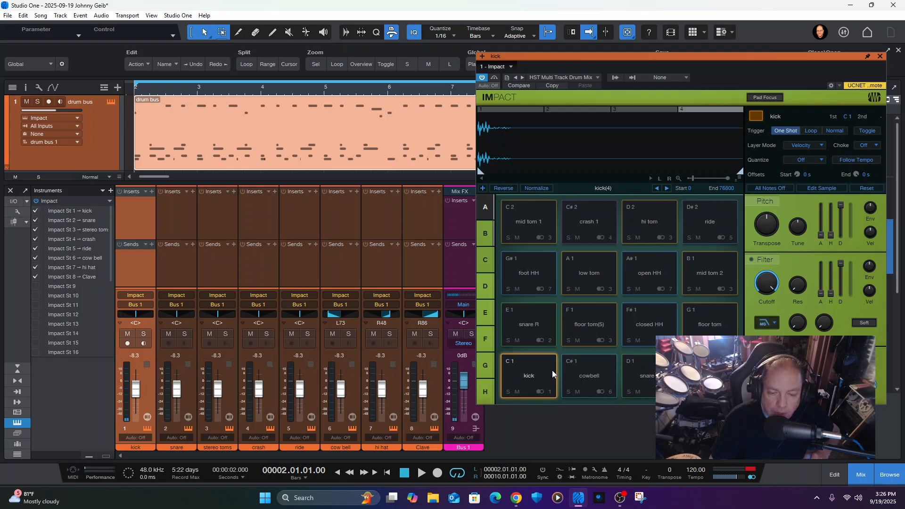
left_click(534, 380)
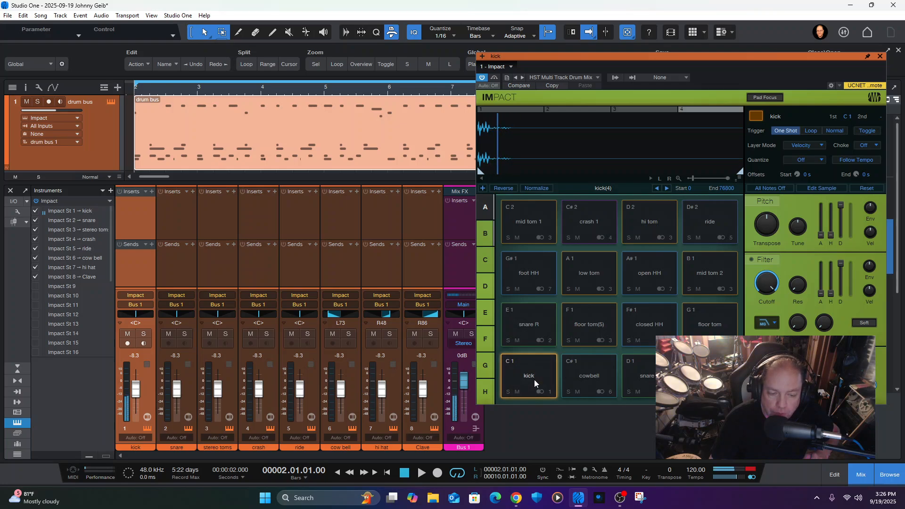
left_click(589, 375)
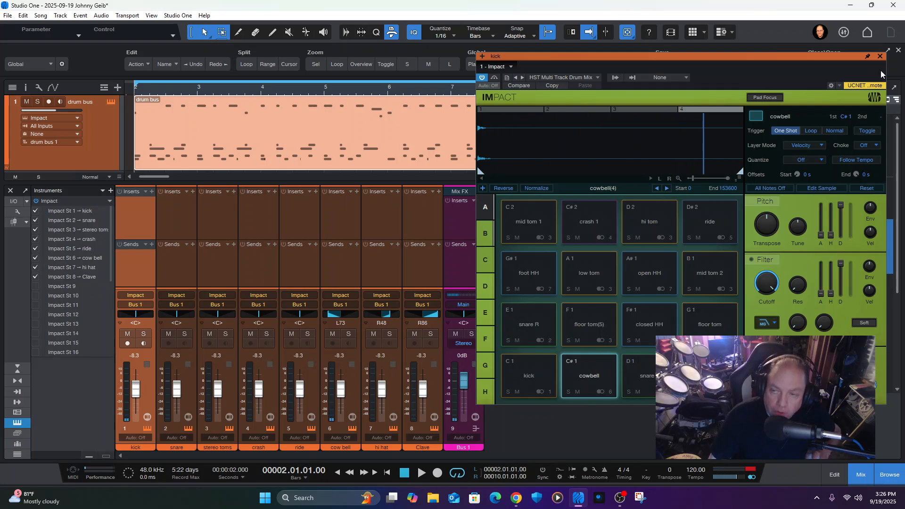
left_click(881, 56)
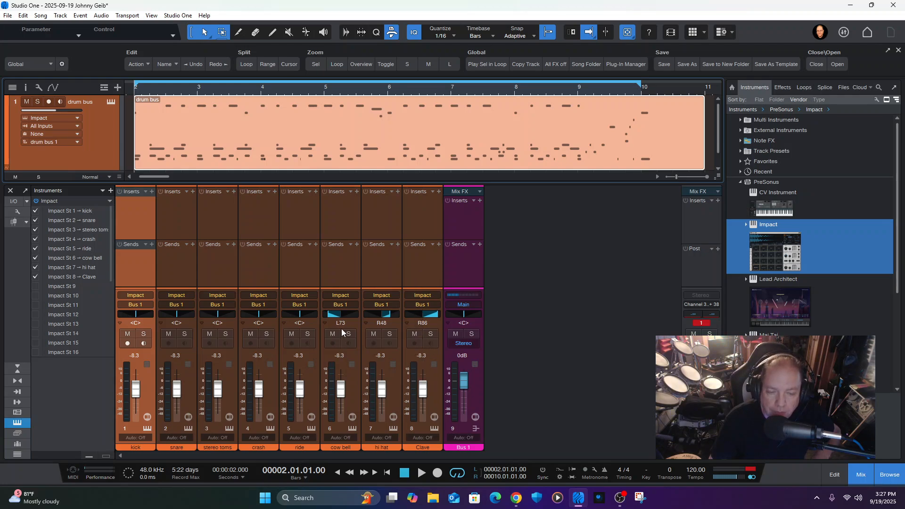
Step: Load Console Shaper as the Mix FX on Bus 1 and place its window beside the bus channel
left_click(468, 272)
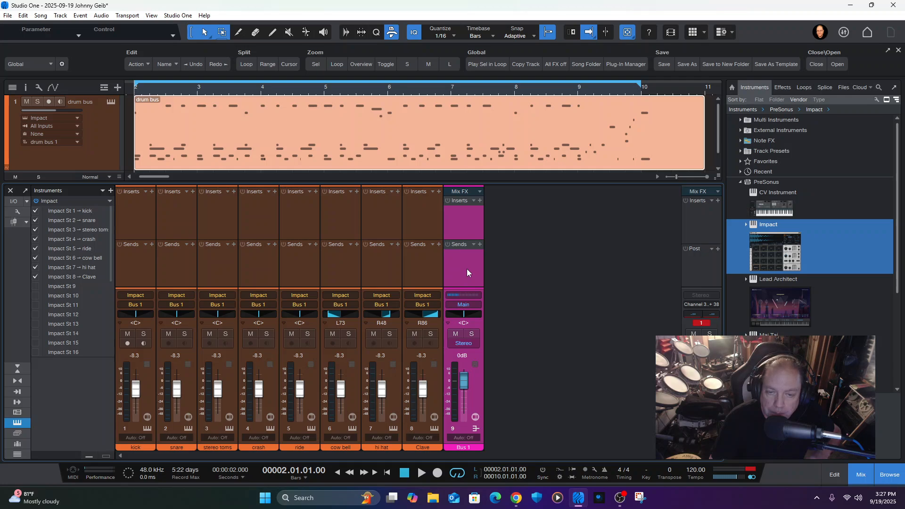
left_click(480, 200)
left_click(480, 200)
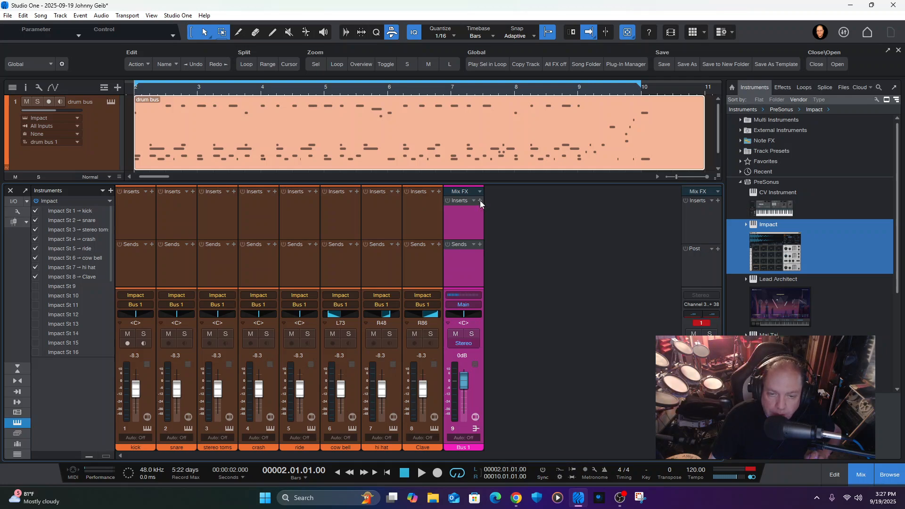
left_click(473, 201)
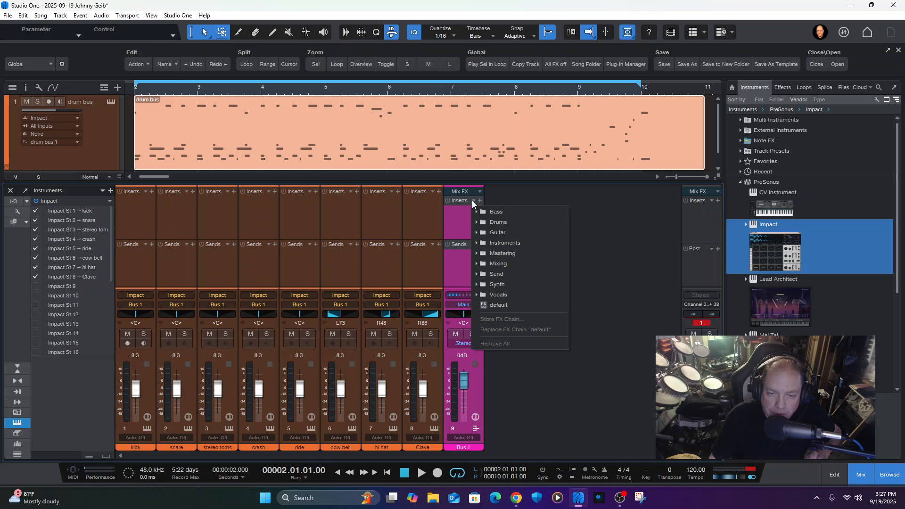
left_click(472, 200)
left_click(479, 192)
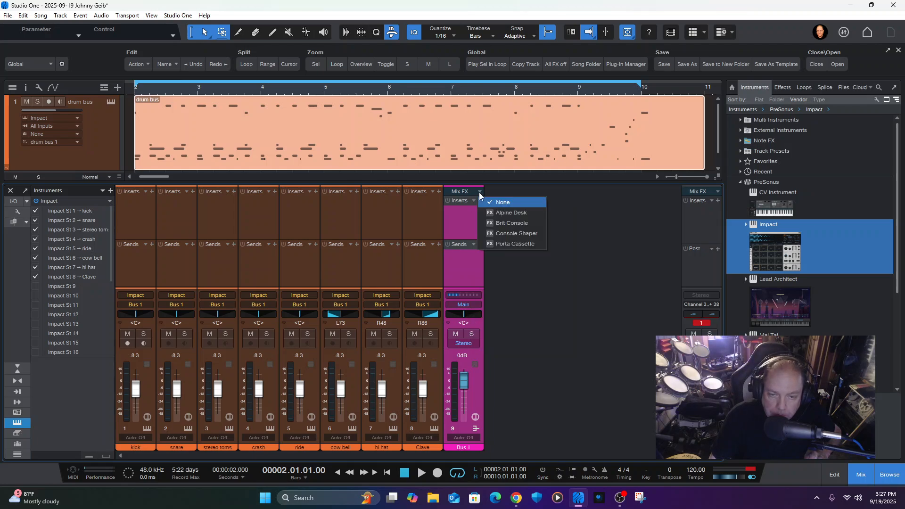
left_click(497, 235)
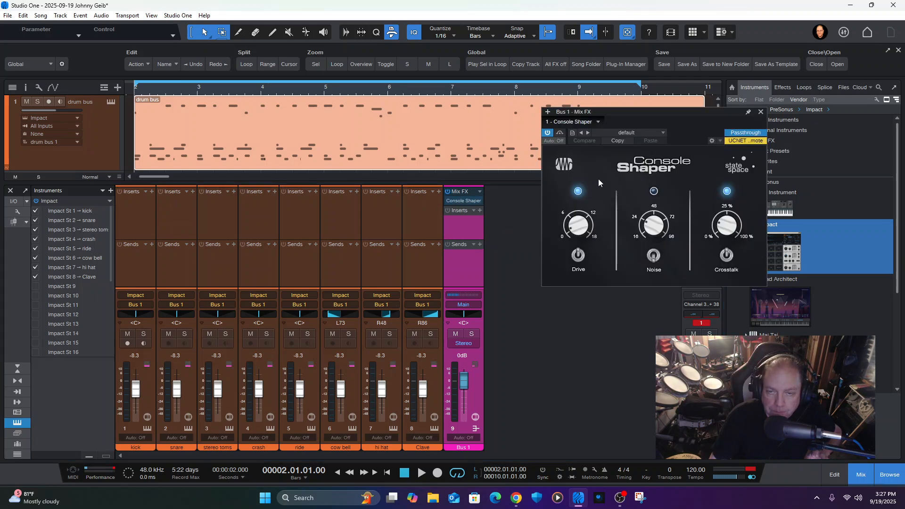
left_click_drag(639, 115, 607, 160)
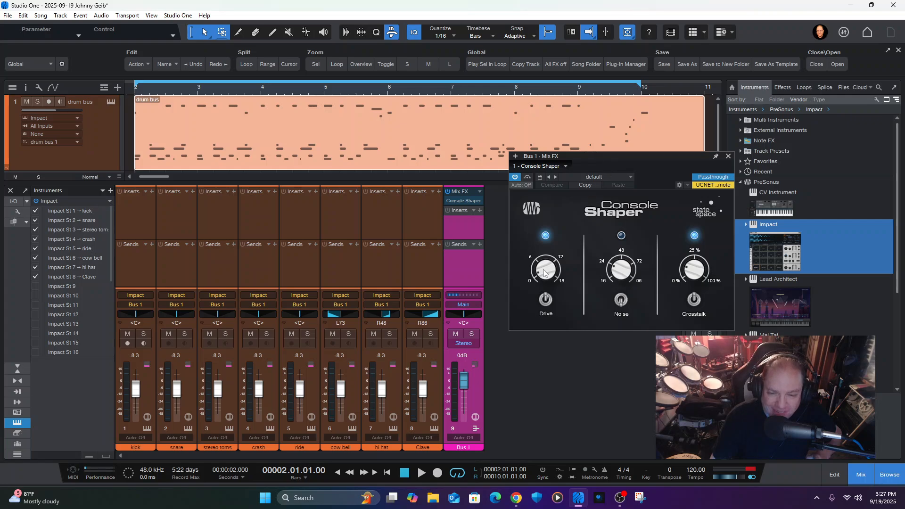
Step: Switch off Drive and switch on Noise in the Bus 1 Console Shaper
left_click(546, 300)
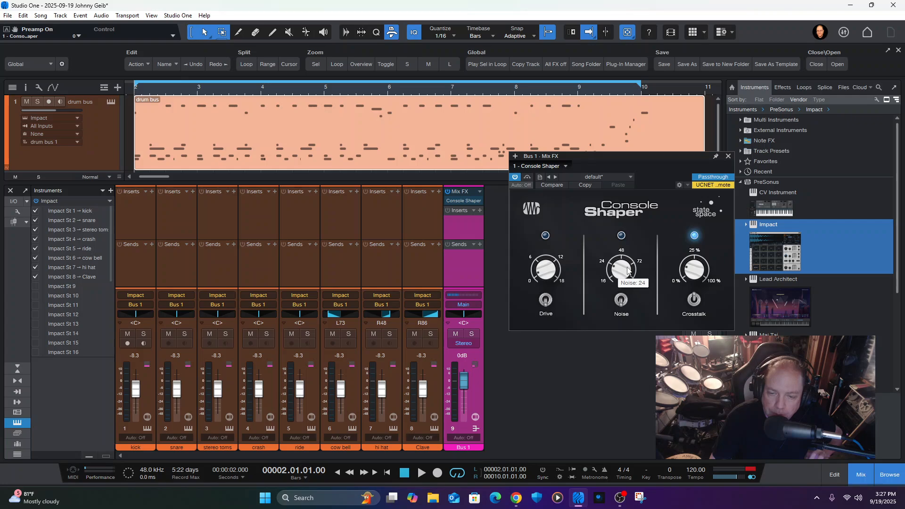
left_click(621, 301)
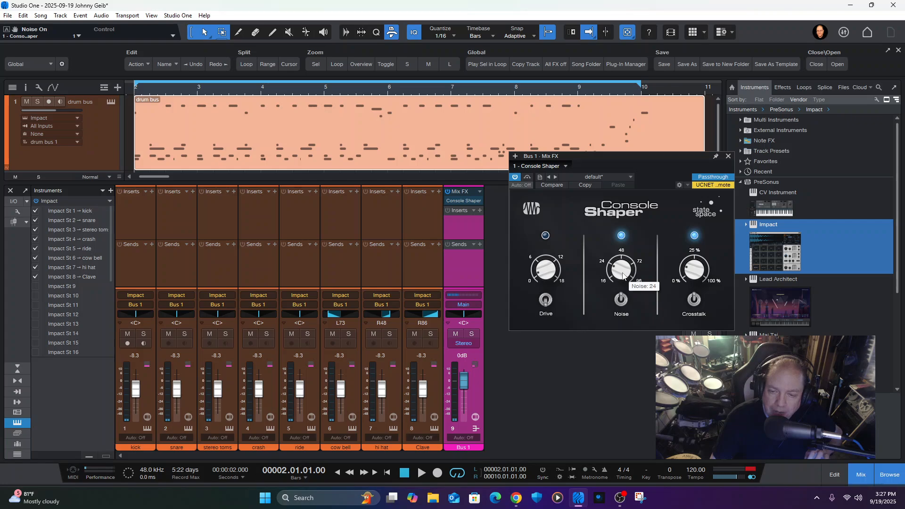
Step: Try Console Shaper's Noise at 96, and bring it down to 72
left_click_drag(624, 277, 622, 202)
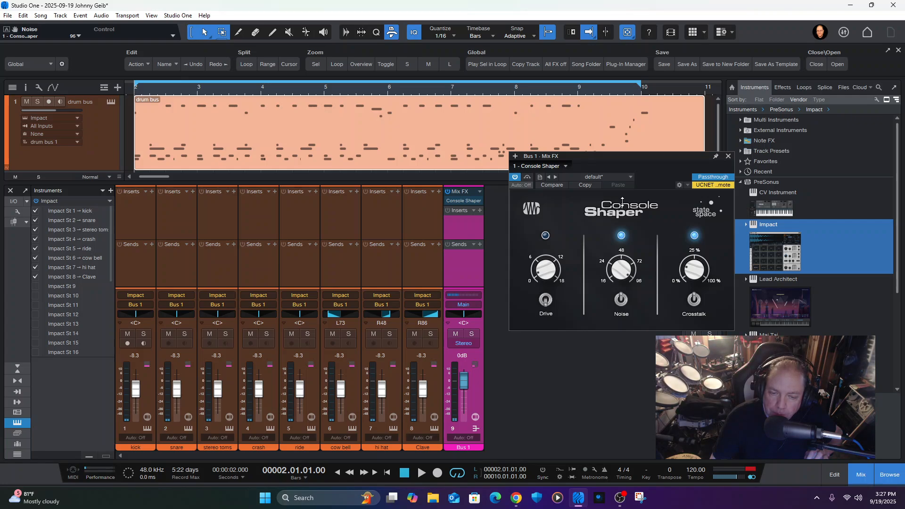
left_click_drag(623, 202, 611, 177)
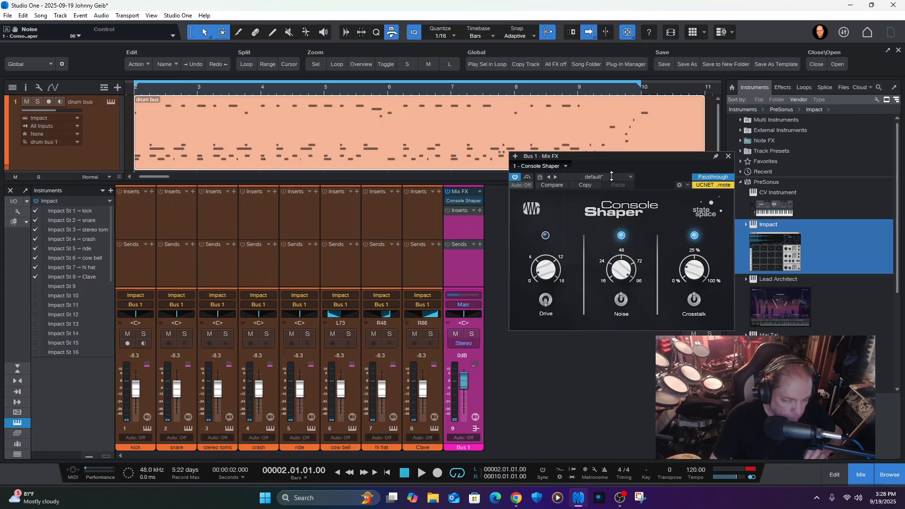
left_click_drag(611, 176, 626, 235)
mouse_move(627, 272)
left_mouse_down()
mouse_move(625, 254)
mouse_move(625, 267)
left_mouse_up()
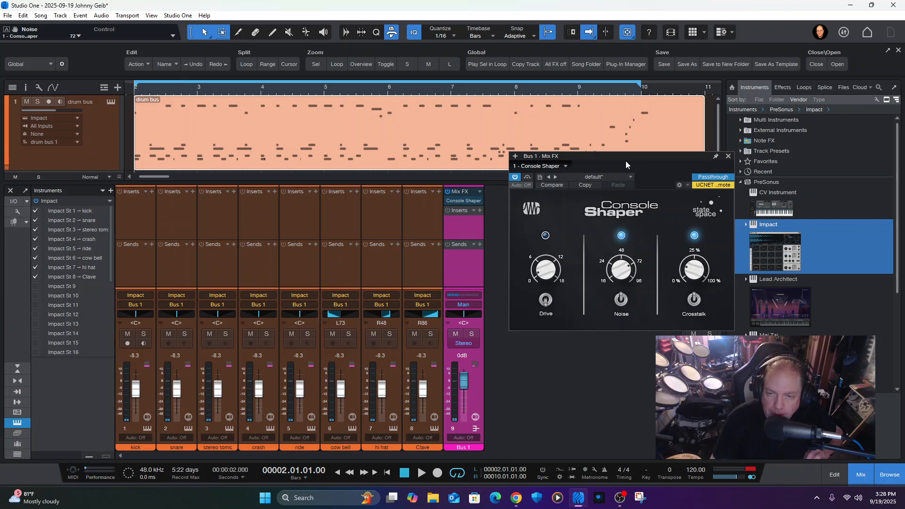
left_click_drag(626, 161, 610, 178)
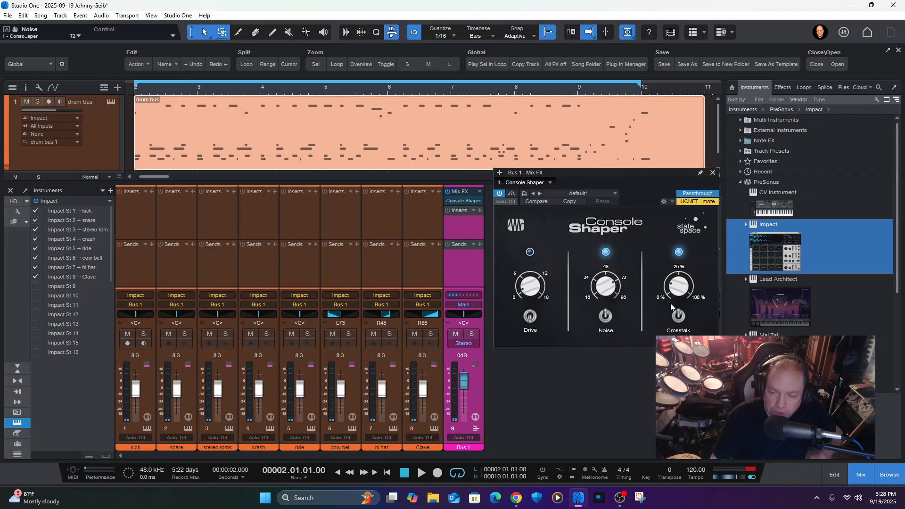
Step: Play the drum bus part through Console Shaper with Crosstalk on, and stop playback
mouse_move(677, 304)
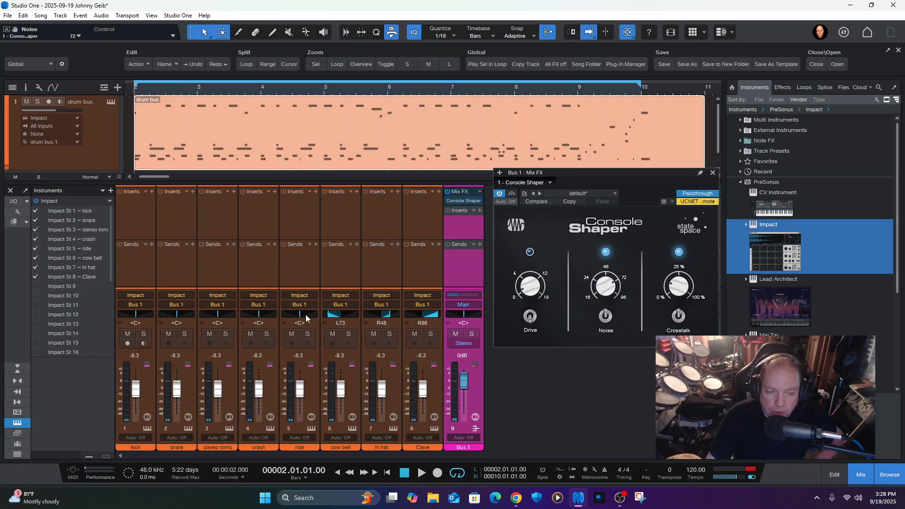
mouse_move(306, 317)
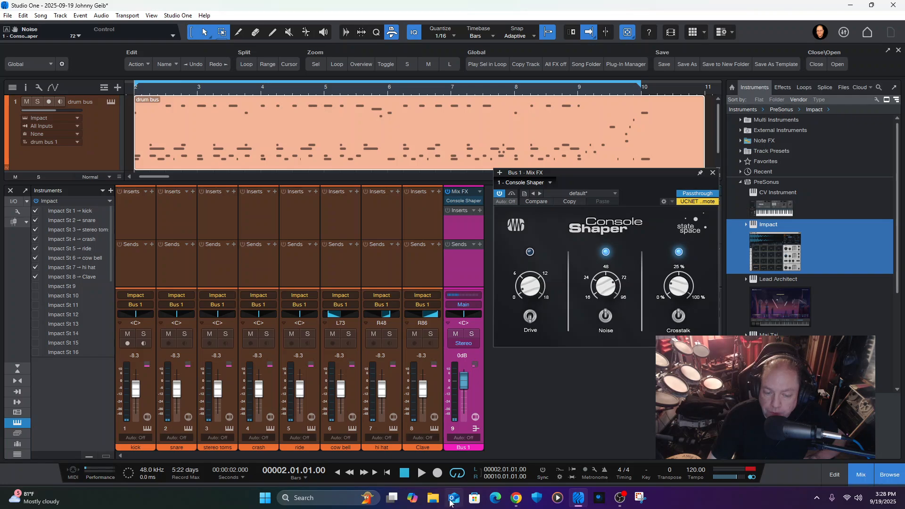
left_click(421, 474)
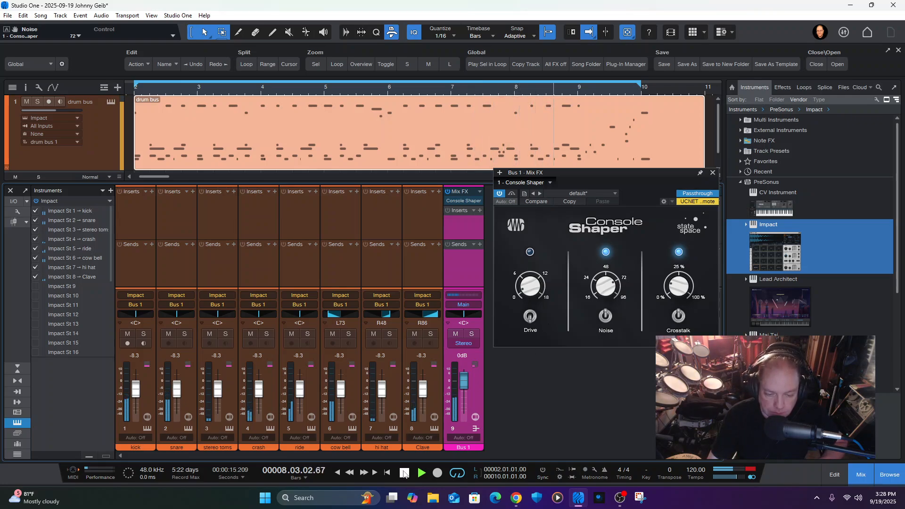
left_click(404, 473)
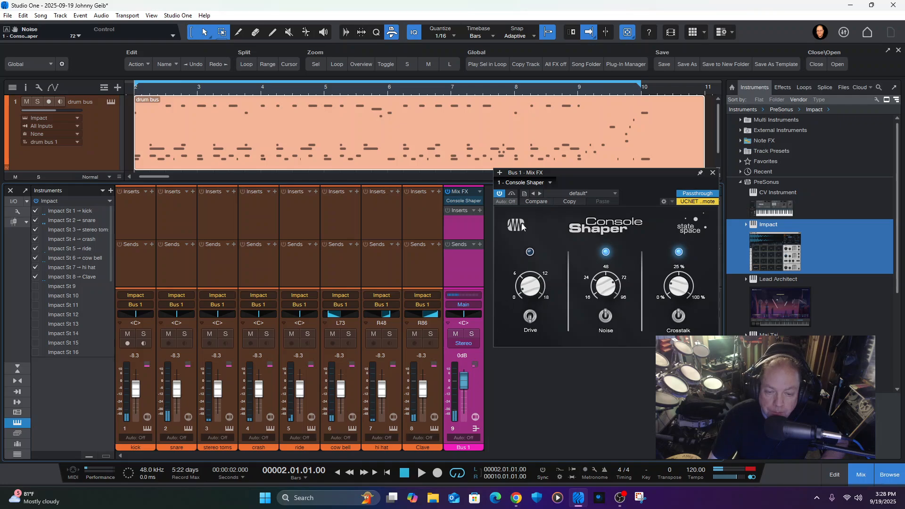
Step: Reopen Impact and audition the floor tom(5), low tom, foot HH and kick pads with Crosstalk on, comparing the channel meters
left_click(112, 103)
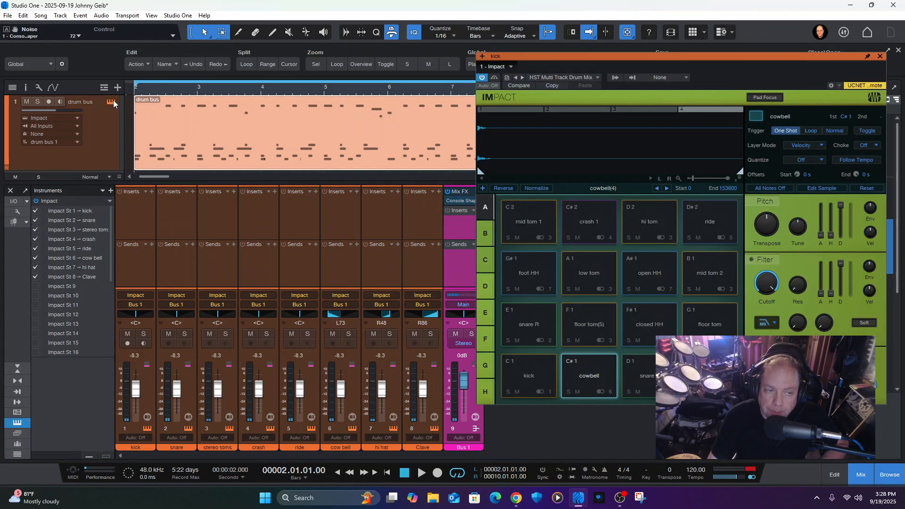
mouse_move(620, 56)
left_mouse_down()
mouse_move(605, 47)
mouse_move(614, 52)
left_mouse_up()
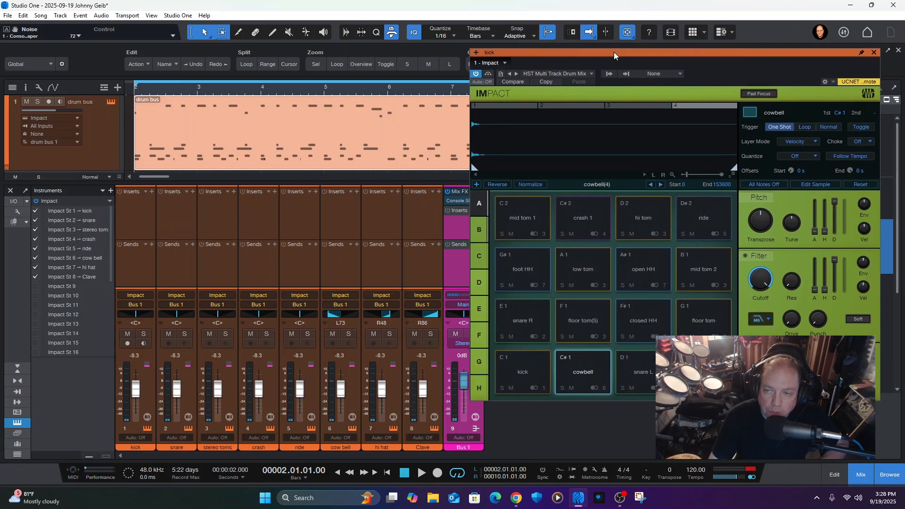
left_click(590, 326)
left_click(577, 263)
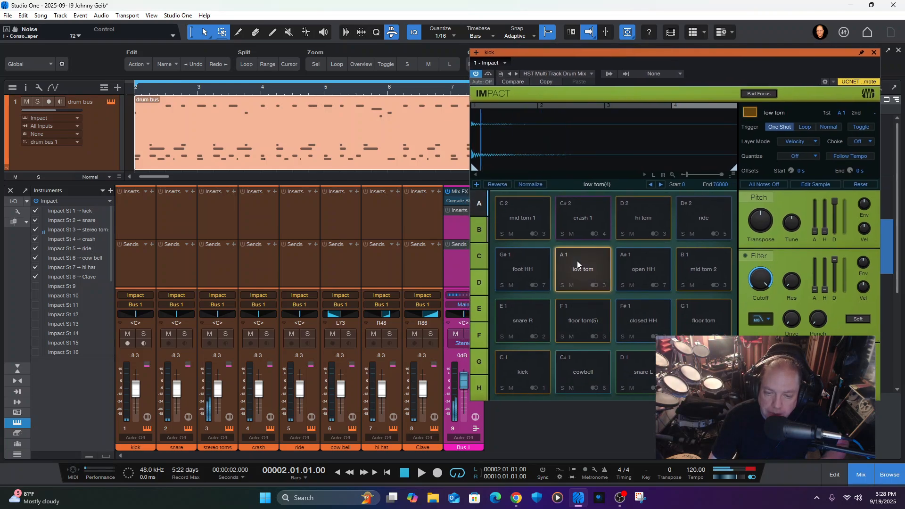
left_click(521, 276)
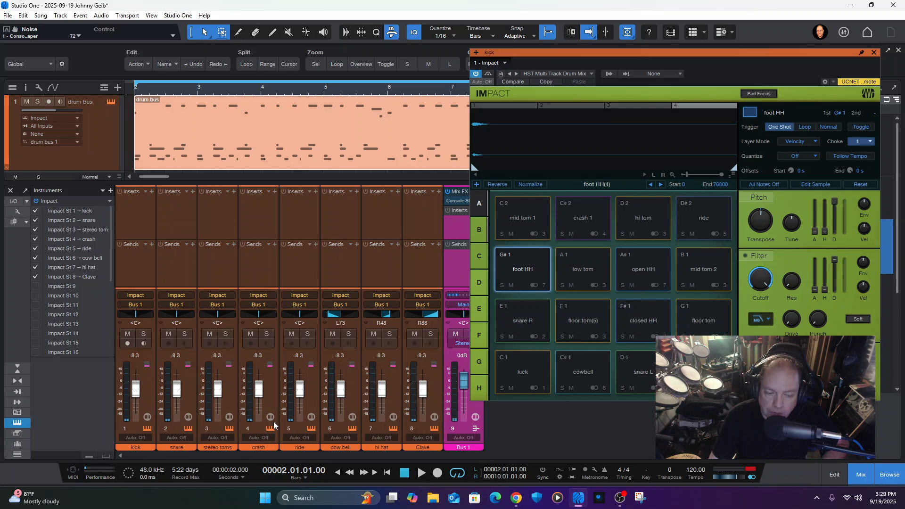
left_click(520, 376)
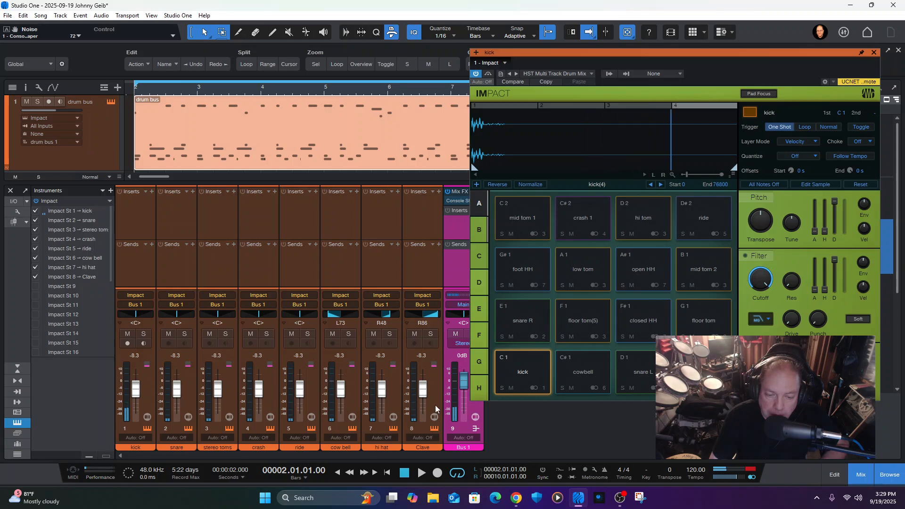
Step: Switch off Crosstalk in Console Shaper and audition the kick pad in Impact without it
left_click_drag(646, 54, 289, 124)
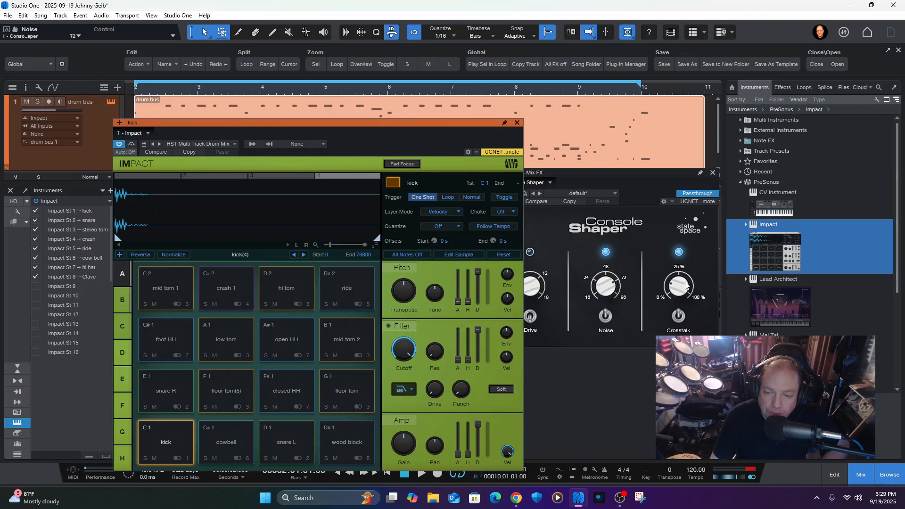
left_click(679, 318)
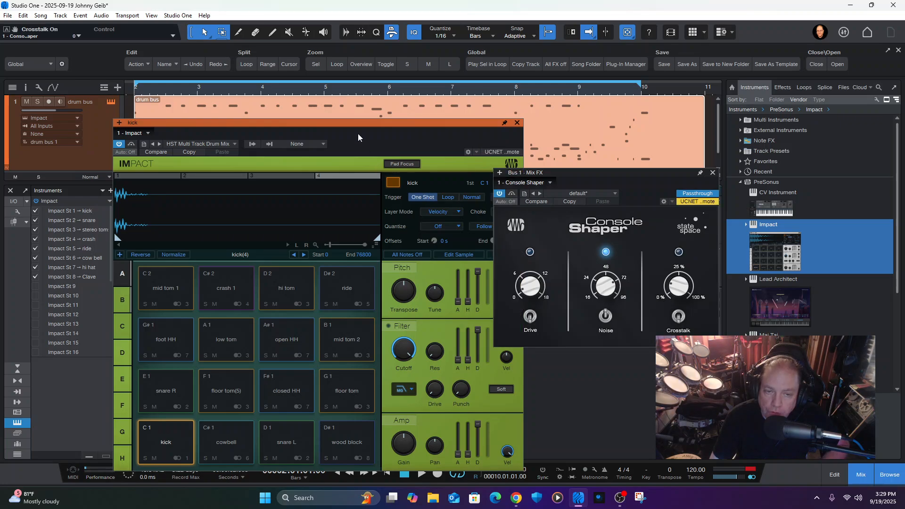
left_click_drag(348, 123, 684, 77)
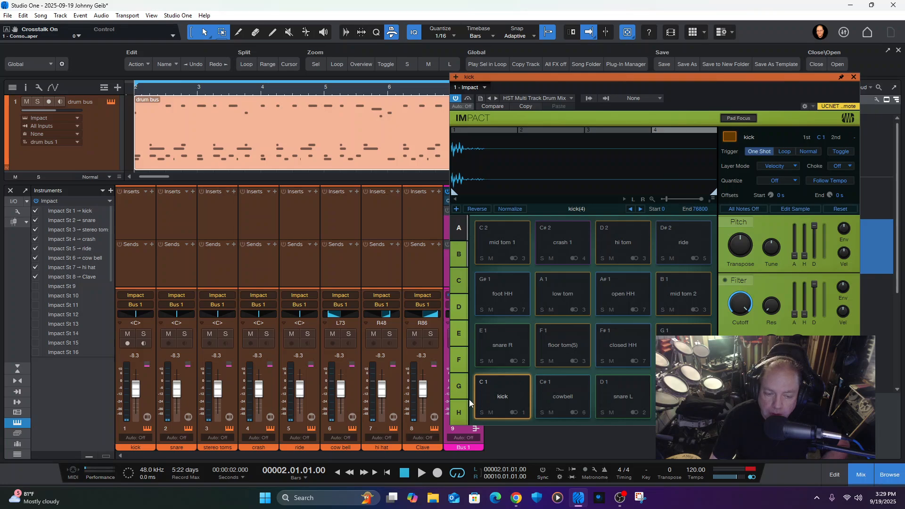
left_click(502, 397)
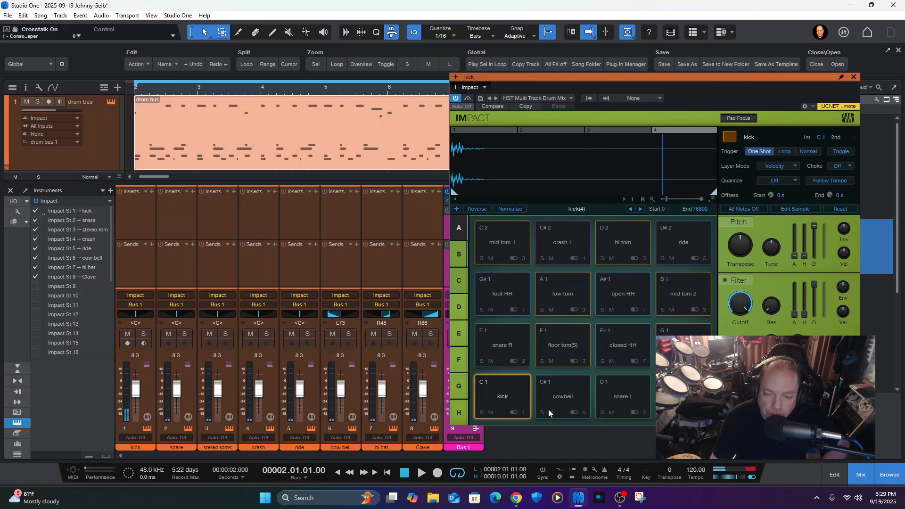
Step: Audition the snare L and kick pads in Impact with Crosstalk off, and close the Impact window
left_click(621, 404)
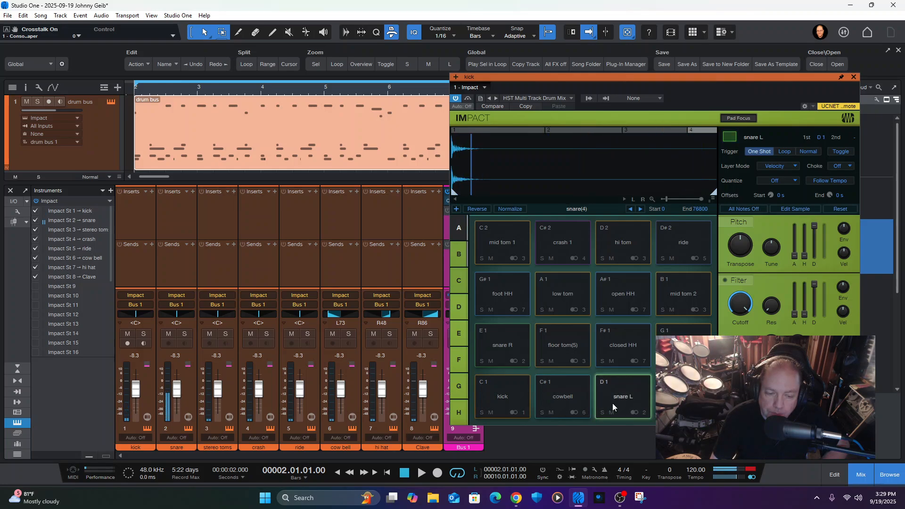
left_click(497, 396)
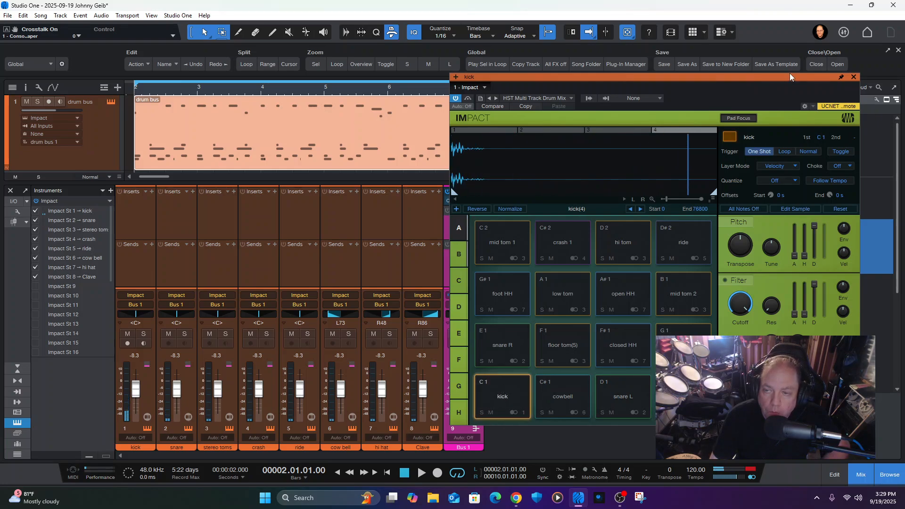
left_click(854, 77)
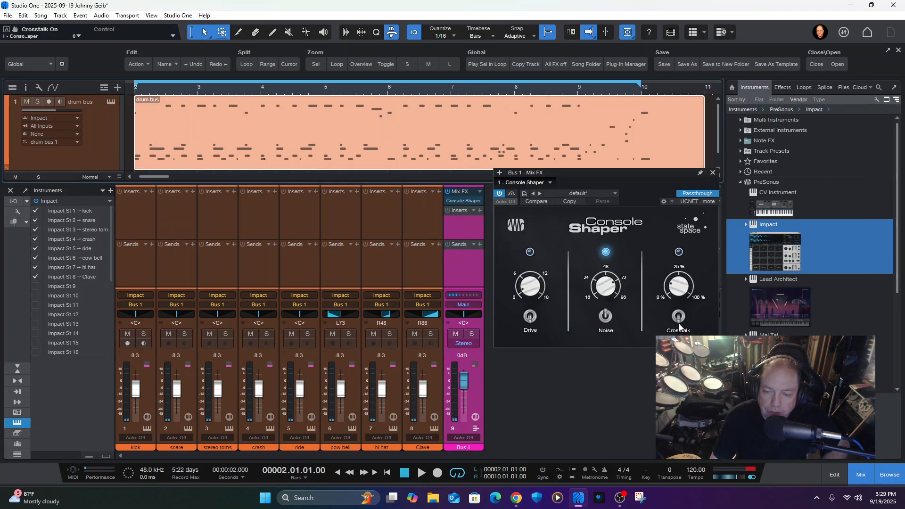
Step: Solo the snare channel and play it with Crosstalk off, checking the channel meters, and stop playback
left_click(185, 334)
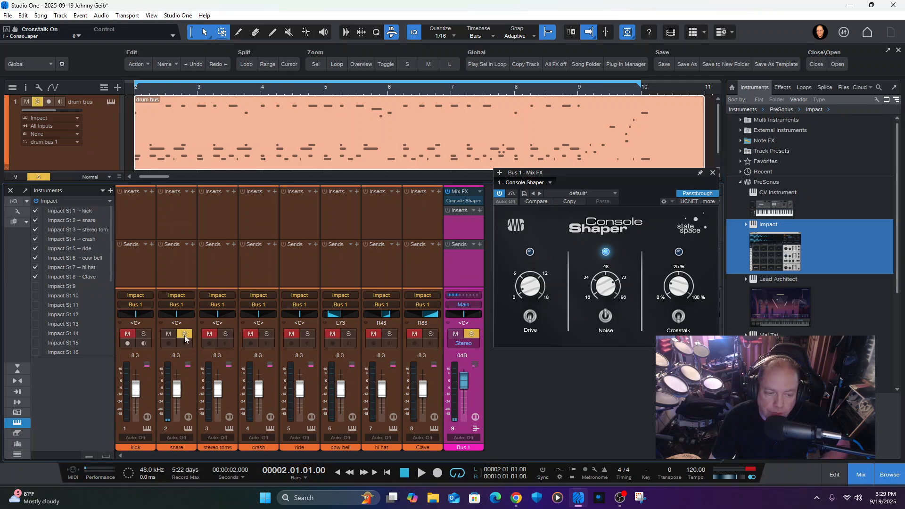
left_click(423, 475)
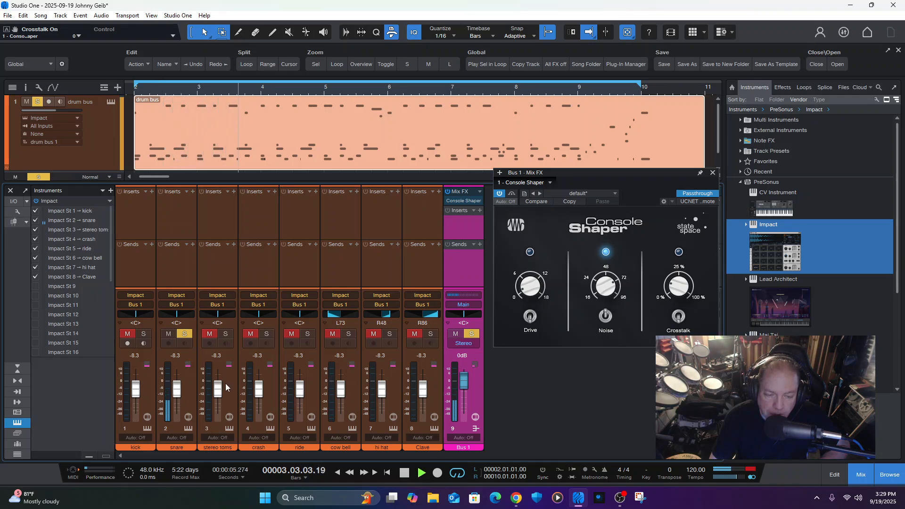
left_click(404, 474)
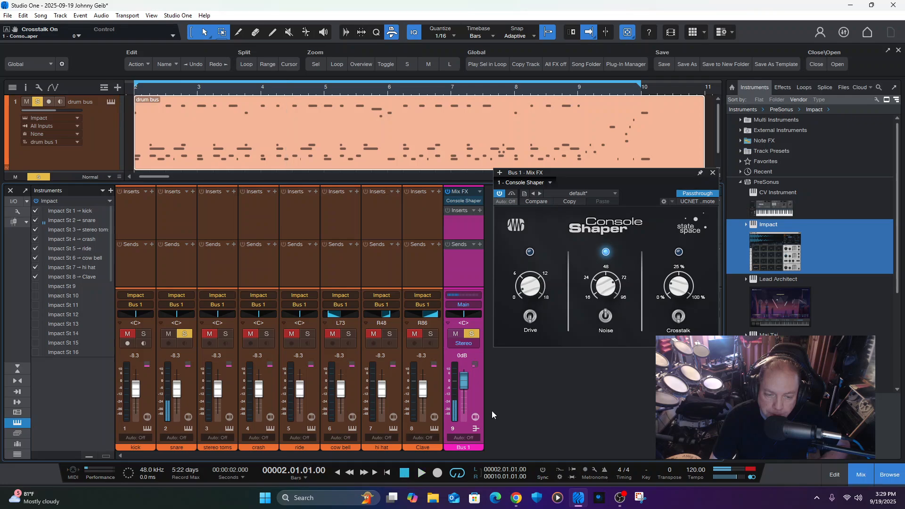
Step: Switch on Crosstalk in Console Shaper and raise it to 100% while playing the soloed snare, and stop playback
left_click(679, 316)
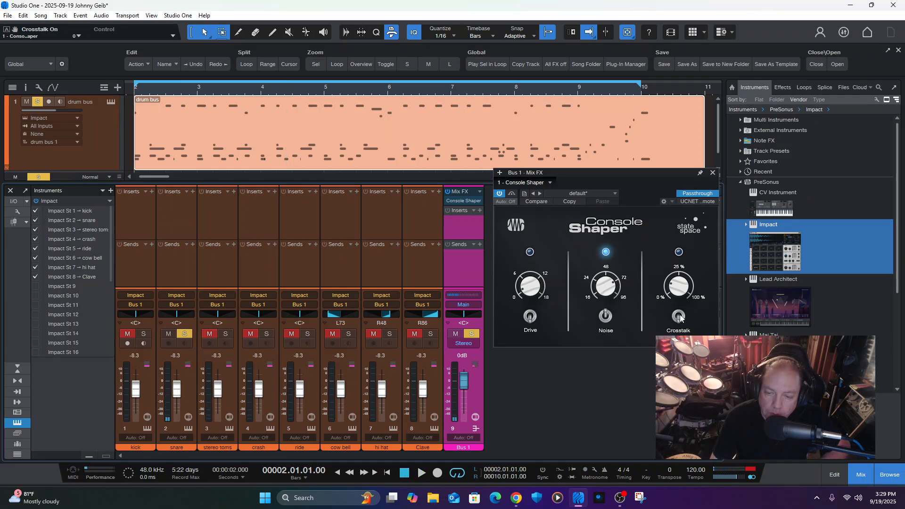
left_click_drag(680, 286, 679, 218)
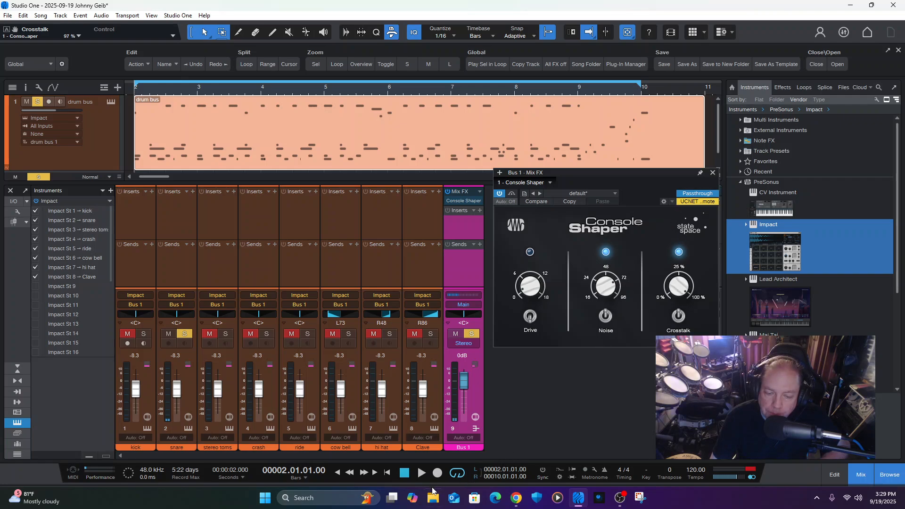
left_click(422, 475)
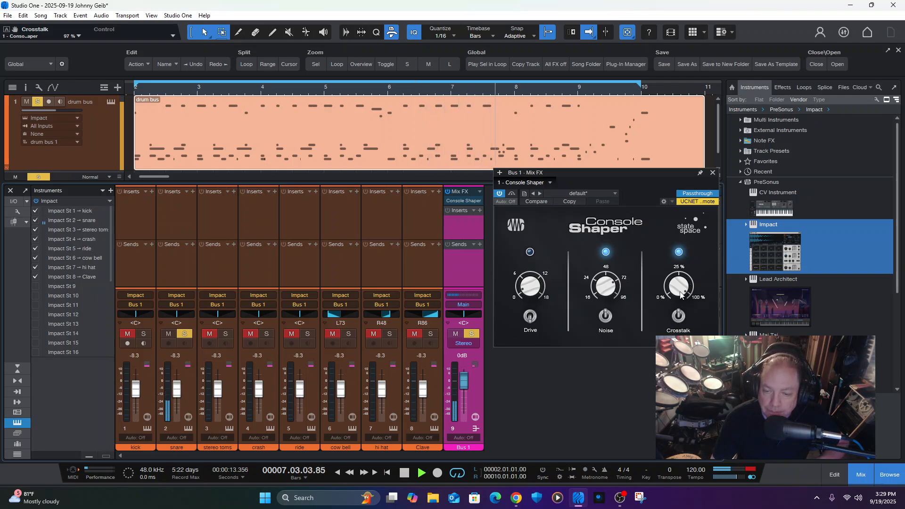
scroll(684, 285, "up", 1)
scroll(684, 286, "up", 2)
key("space")
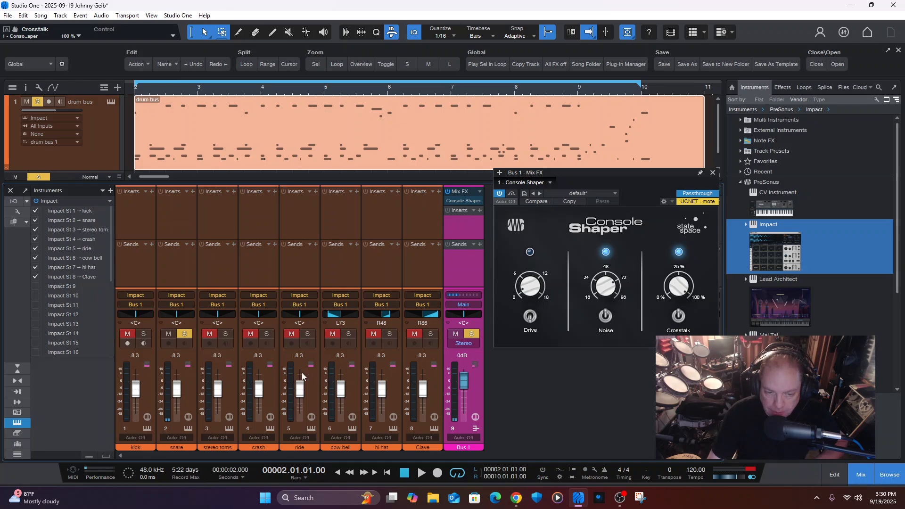
Step: Raise Console Shaper's Noise to 96, dismiss the pop-up notifications, and play the soloed snare
mouse_move(292, 395)
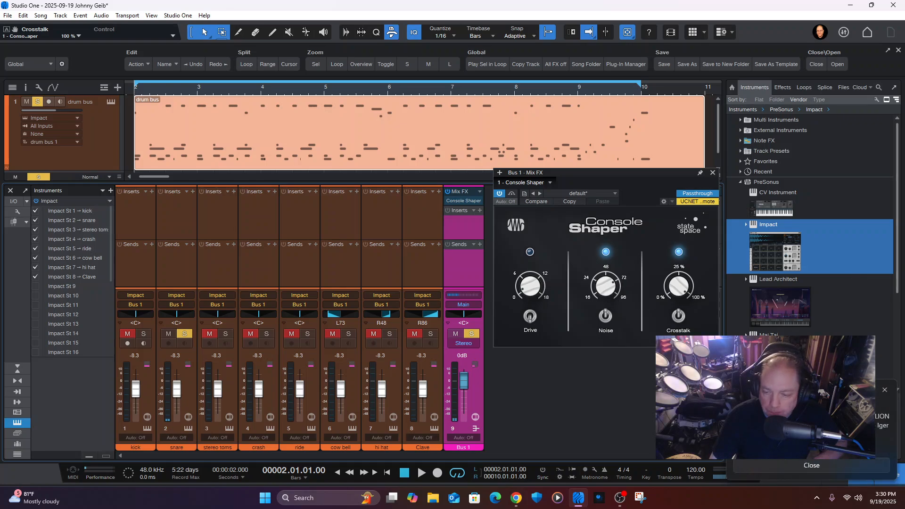
left_click(888, 390)
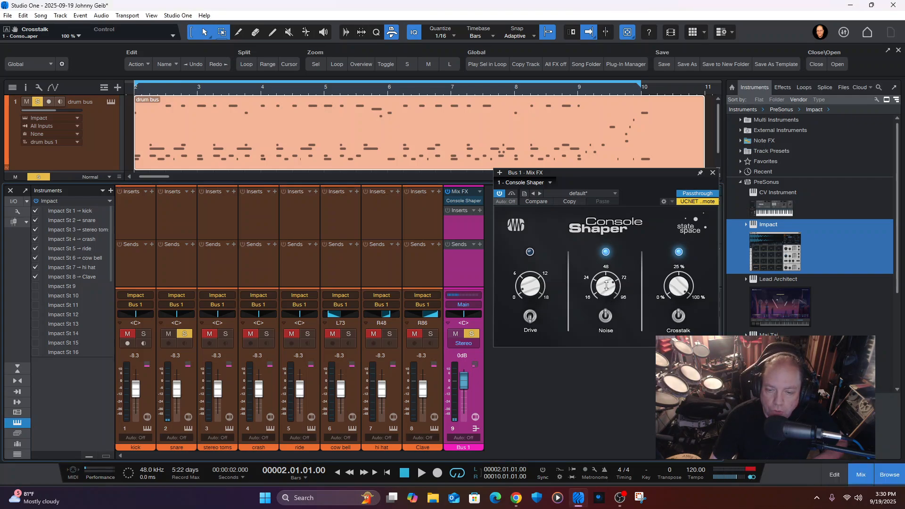
left_click_drag(606, 284, 607, 267)
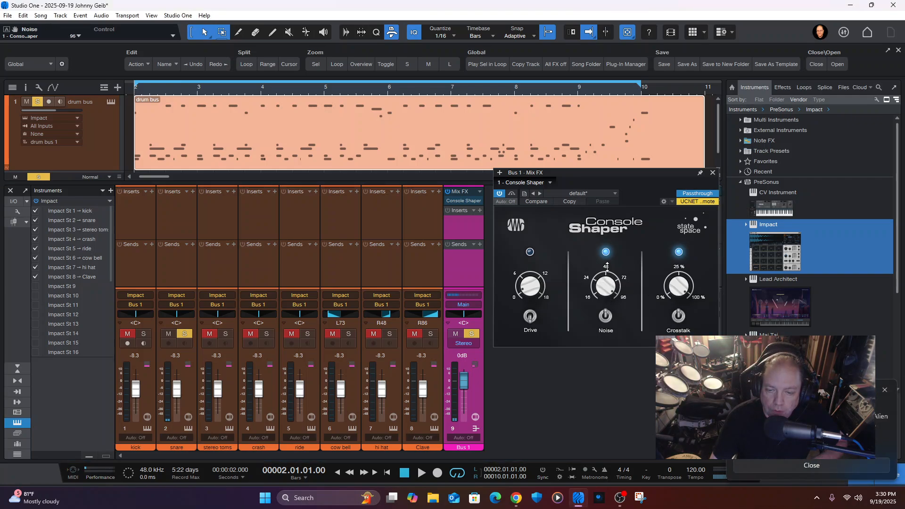
left_click(814, 469)
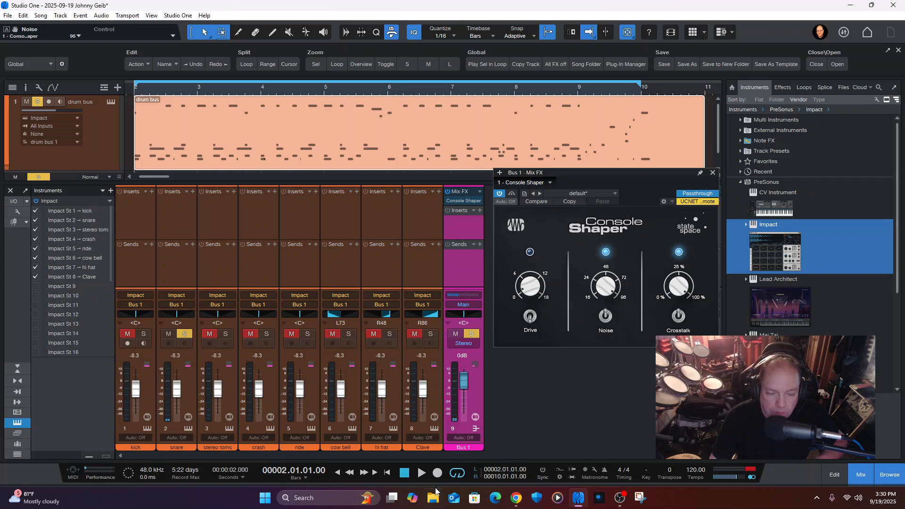
key("space")
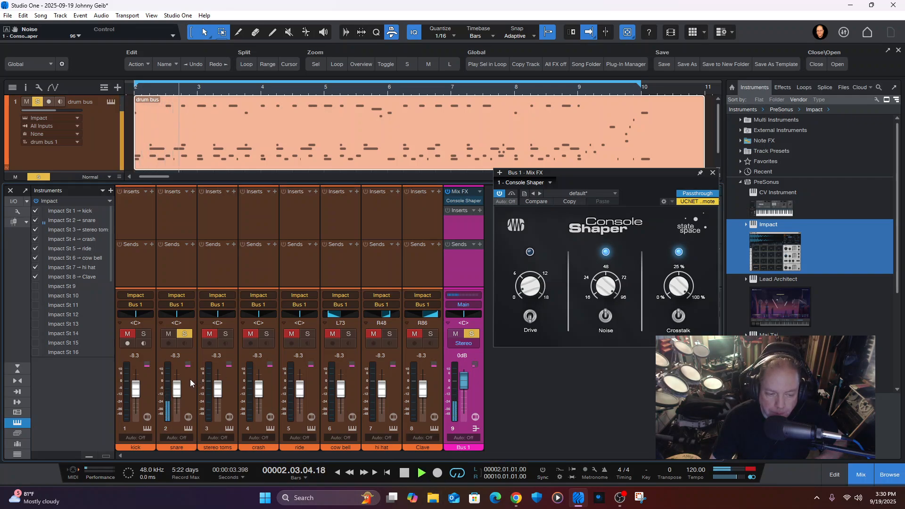
Step: Unsolo the snare to hear the whole drum bus through Console Shaper, stop playback and close the plug-in window
left_click(185, 333)
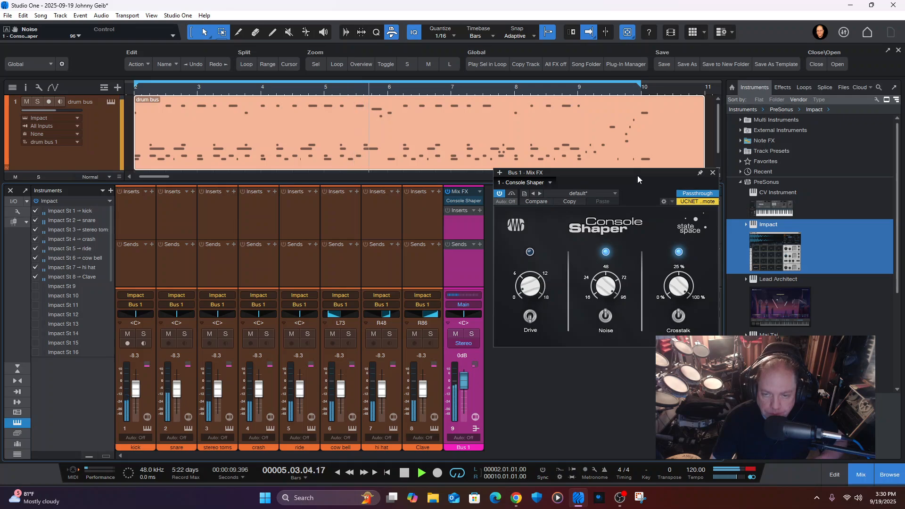
left_click_drag(637, 175, 706, 156)
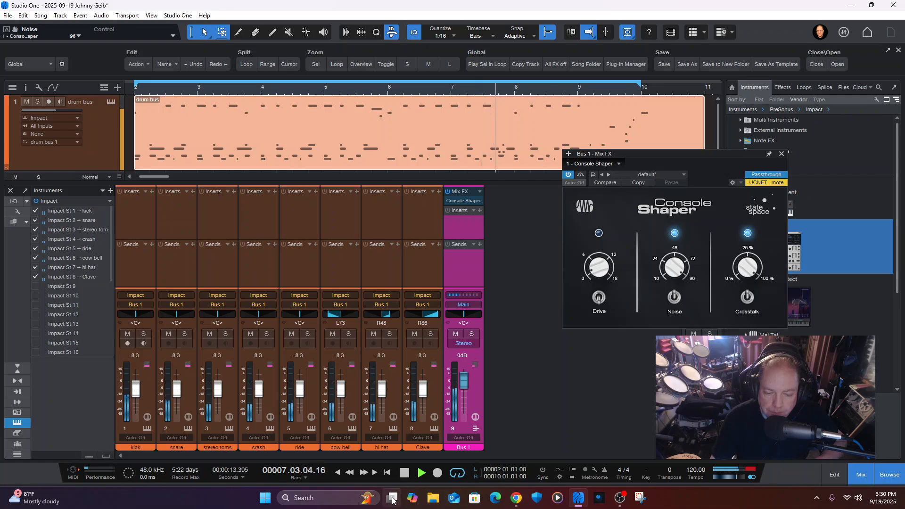
left_click(405, 472)
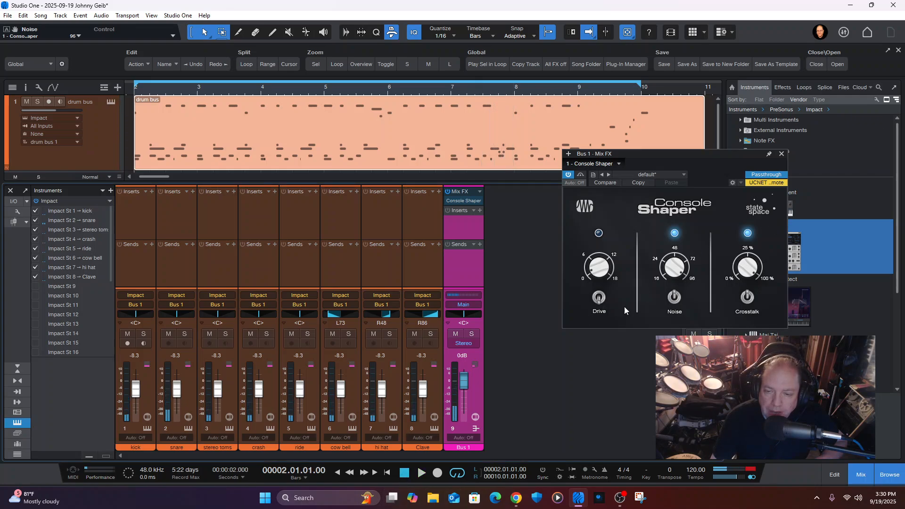
left_click(782, 154)
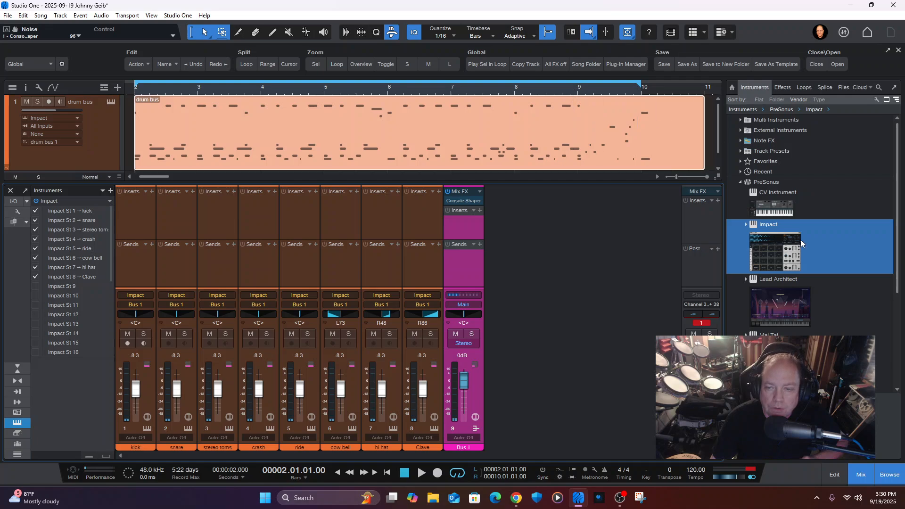
Step: Insert the PreSonus Compressor on Bus 1 and move its window clear of the mixer channels
left_click(783, 87)
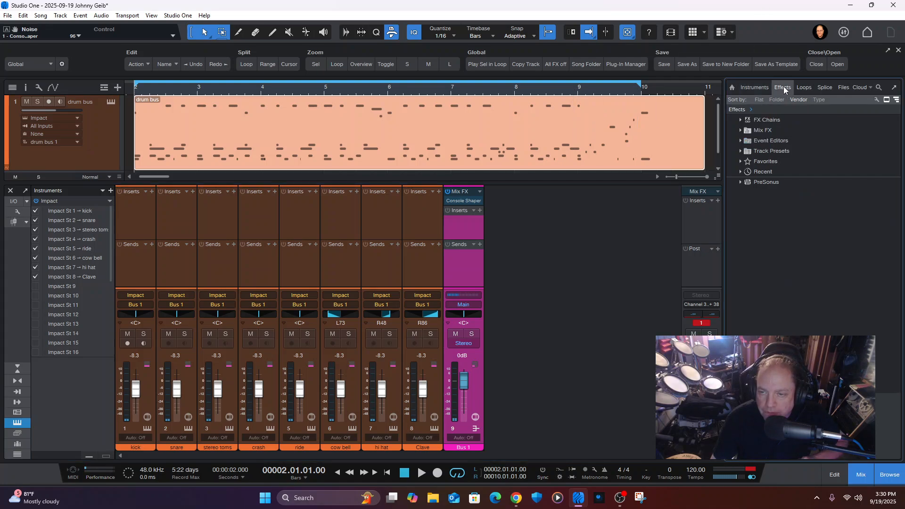
left_click(740, 184)
scroll(815, 291, "down", 4)
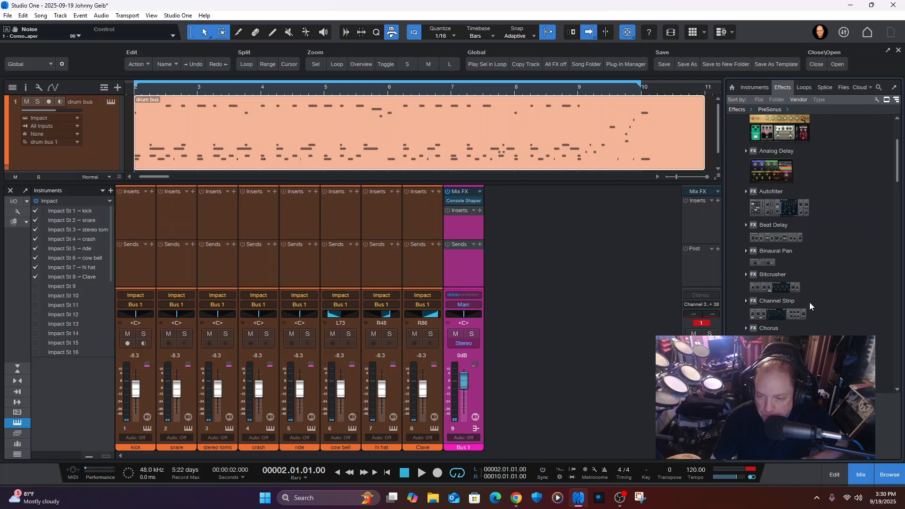
scroll(802, 283, "down", 1)
left_click_drag(773, 356, 458, 225)
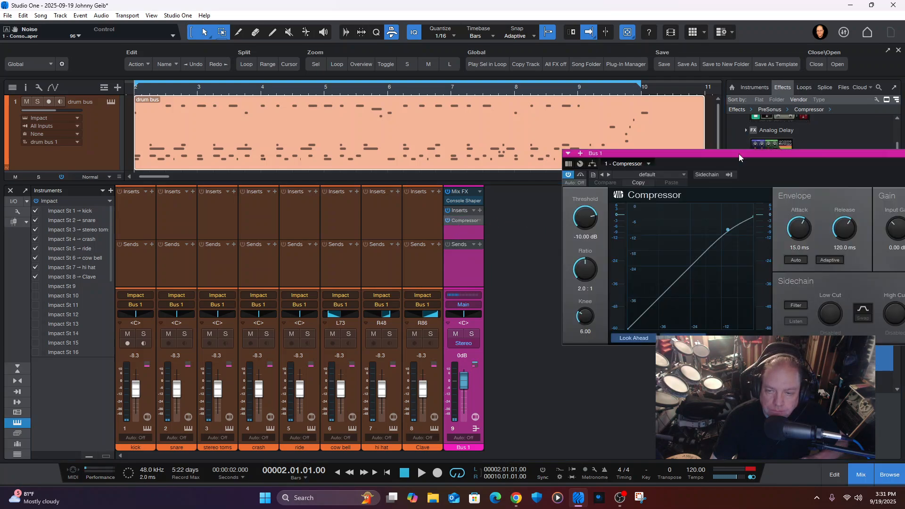
left_click_drag(739, 153, 662, 78)
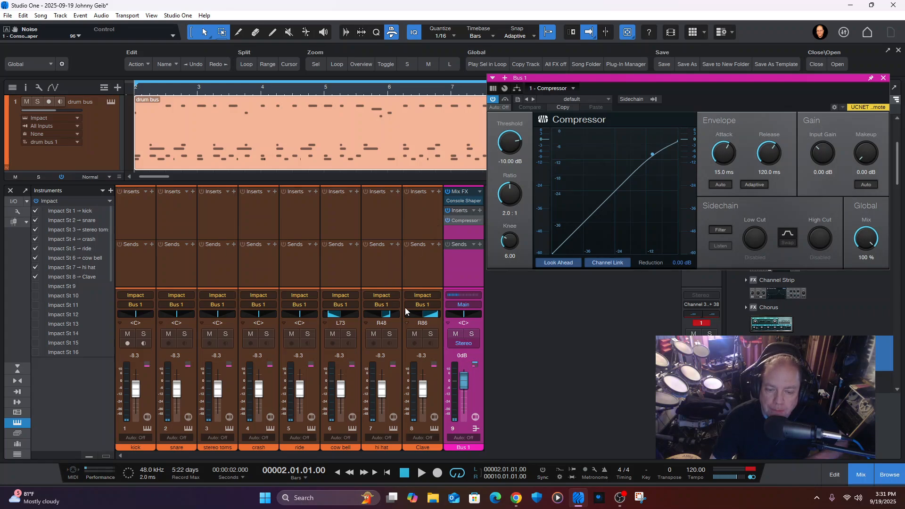
Step: During playback, set the Compressor's ratio to 4.9:1, enable automatic makeup gain, and lower the threshold to -19.36 dB
left_click(421, 474)
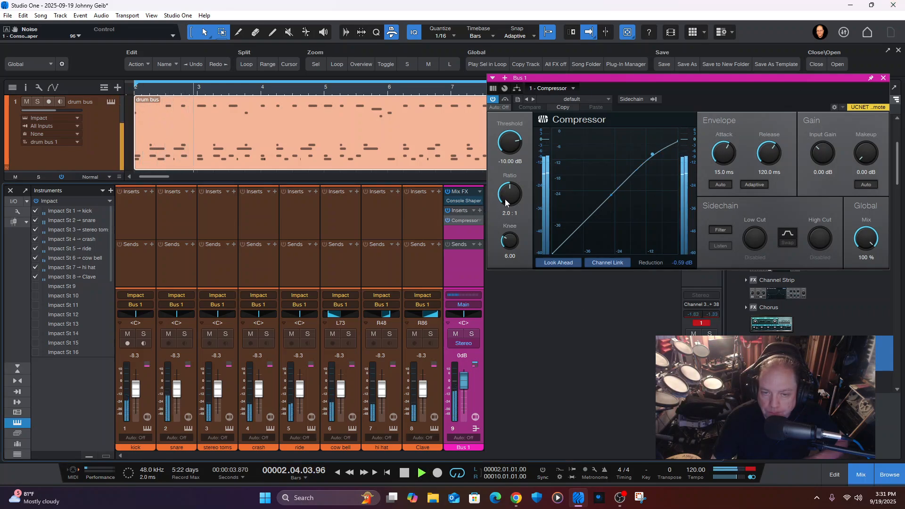
left_click_drag(506, 203, 509, 189)
left_click_drag(512, 141, 511, 152)
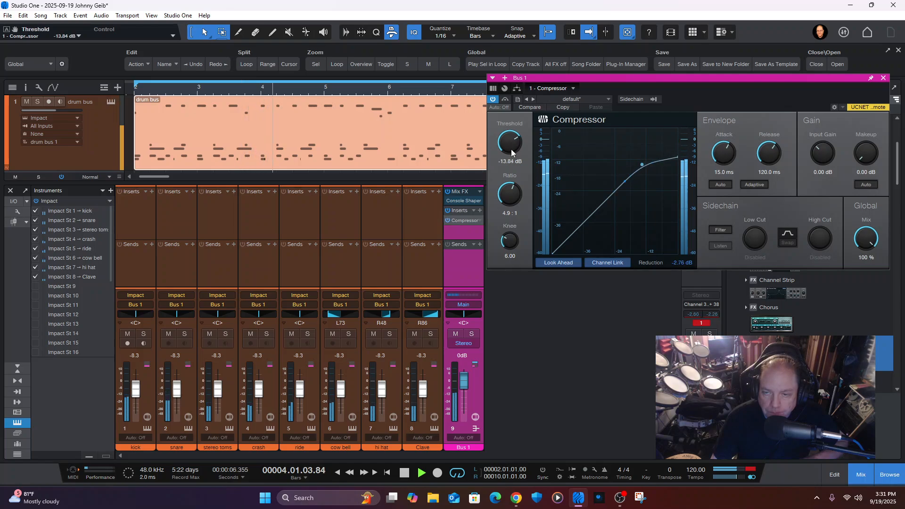
left_click(867, 184)
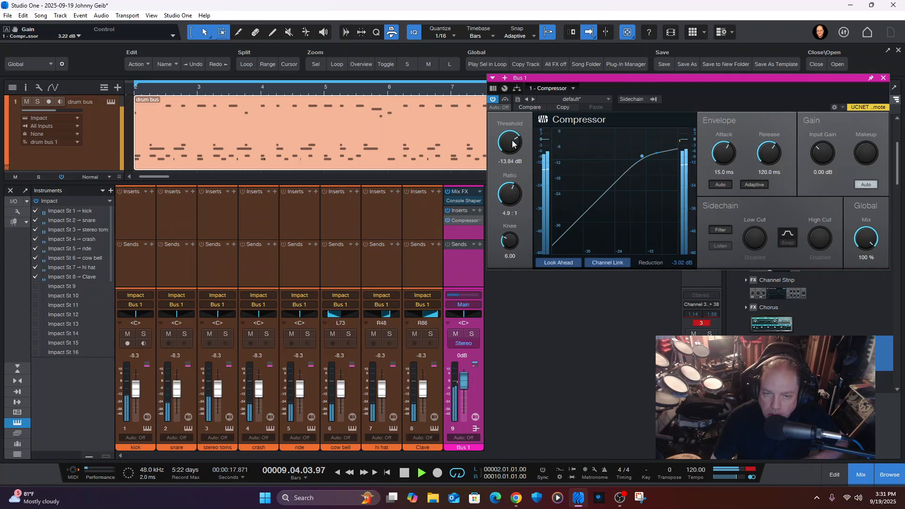
left_click_drag(513, 144, 513, 151)
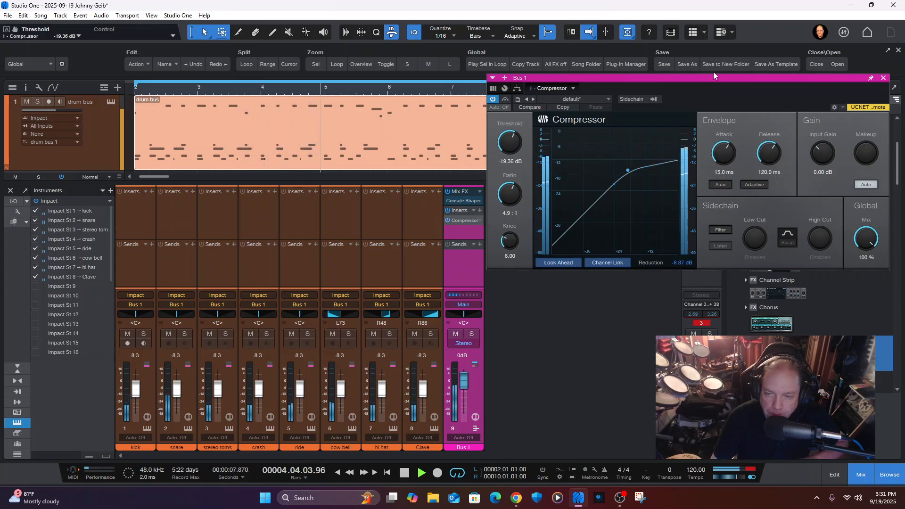
Step: Lower the Bus 1 fader to -3.3 dB and reset the clip indicator on the main output
mouse_move(464, 380)
left_mouse_down()
mouse_move(461, 391)
mouse_move(464, 384)
left_mouse_up()
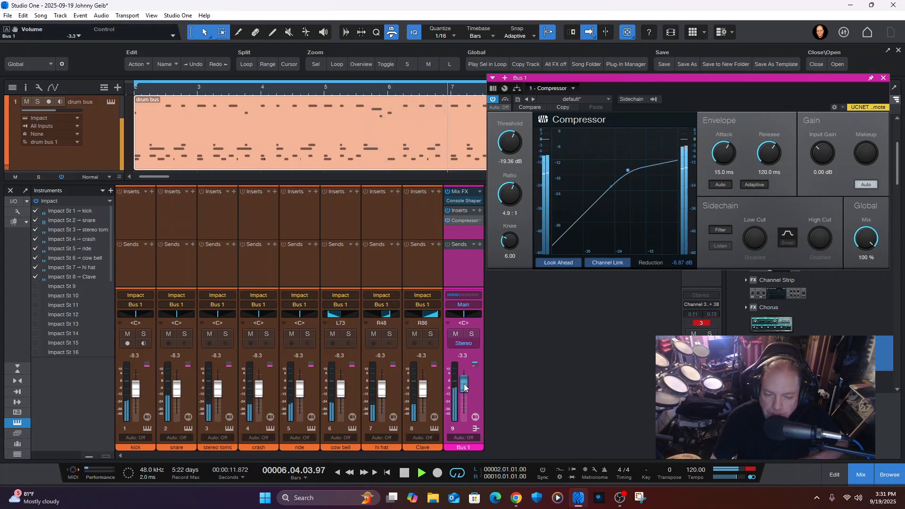
left_click_drag(464, 384, 464, 388)
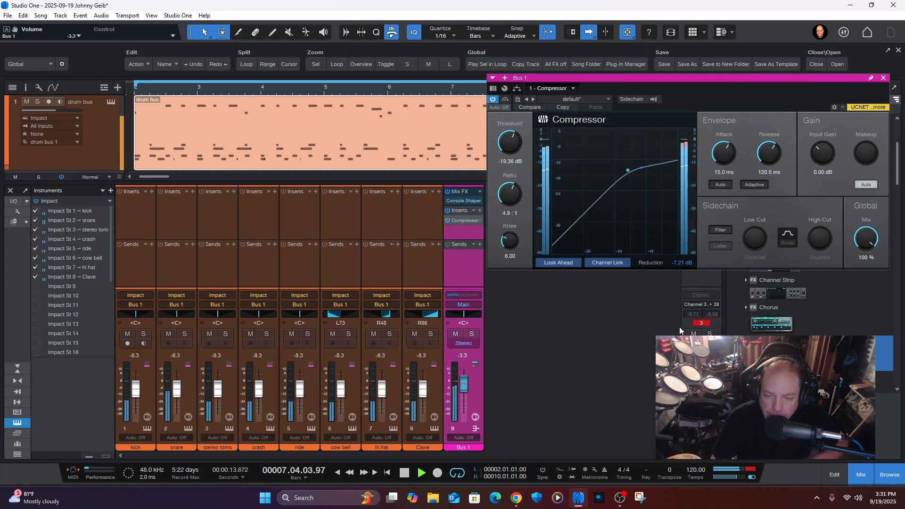
left_click(702, 324)
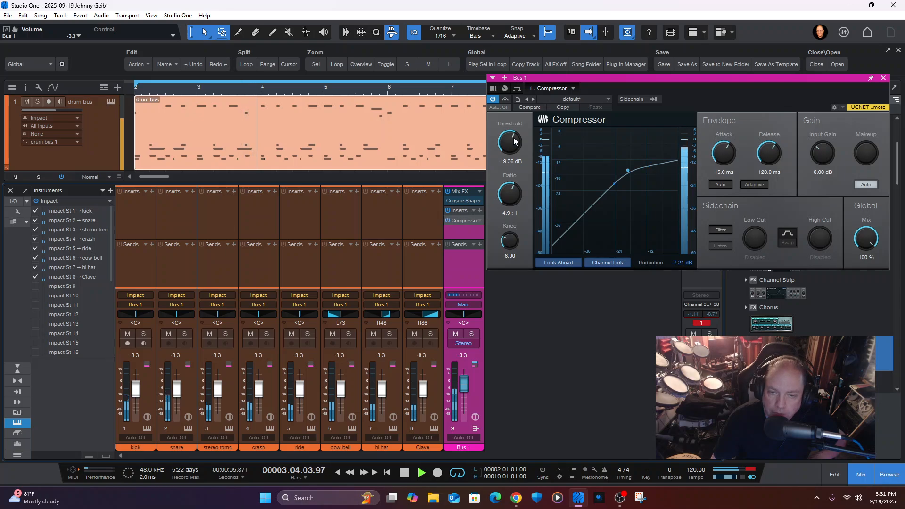
Step: Set the Compressor's threshold to -14.88 dB while listening to the drum bus, and stop playback
left_click_drag(513, 142, 513, 124)
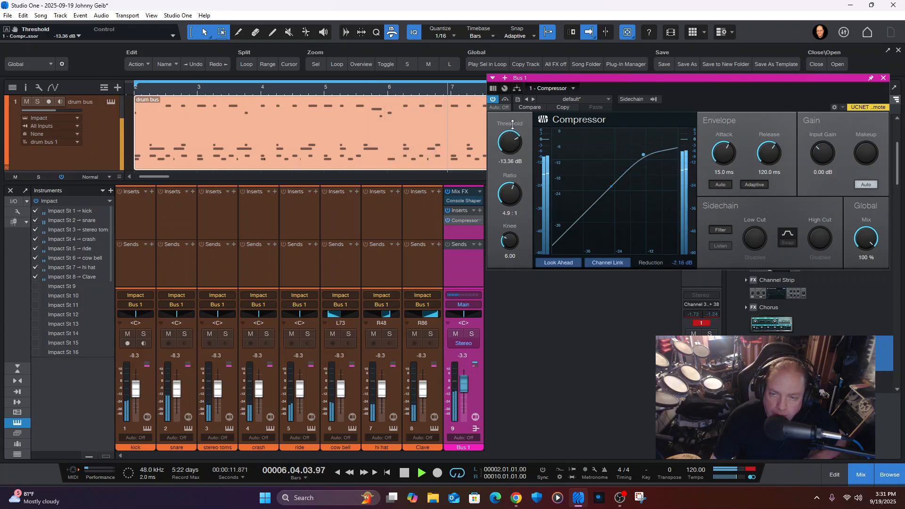
scroll(511, 141, "down", 2)
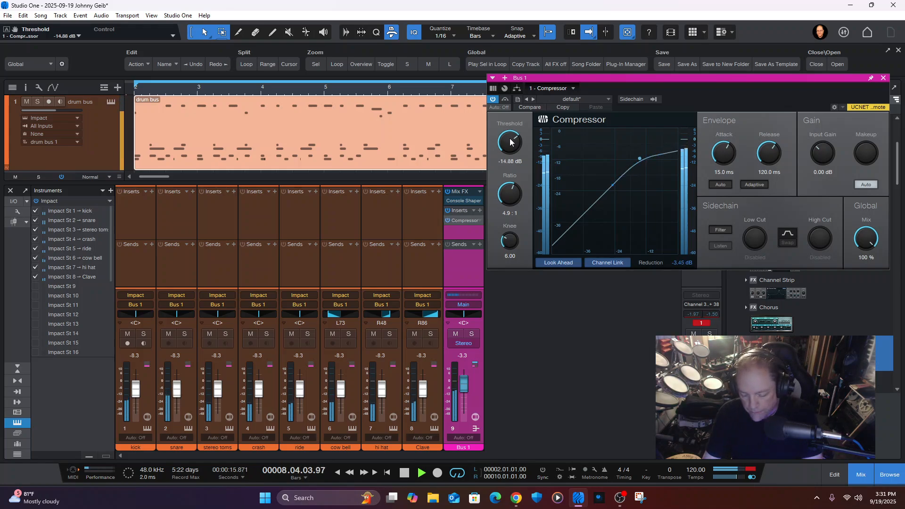
key("space")
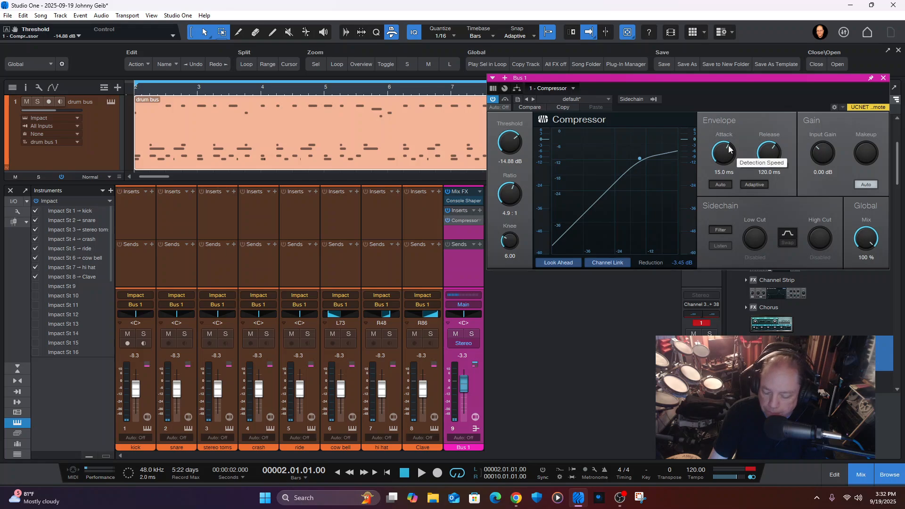
Step: Play the drum bus while setting the Compressor's attack to 0.10 ms and release to 44.7 ms, and stop playback
key("space")
left_click_drag(730, 149, 723, 205)
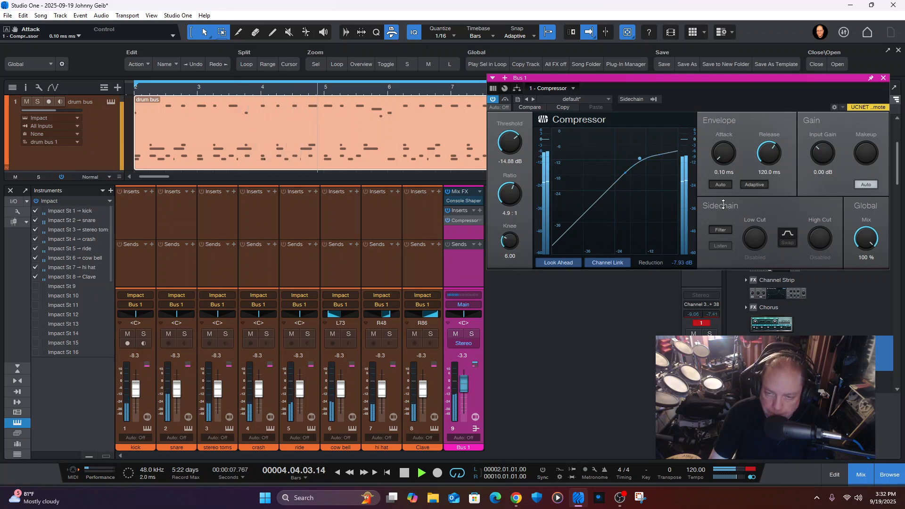
left_click_drag(768, 155, 767, 164)
key("space")
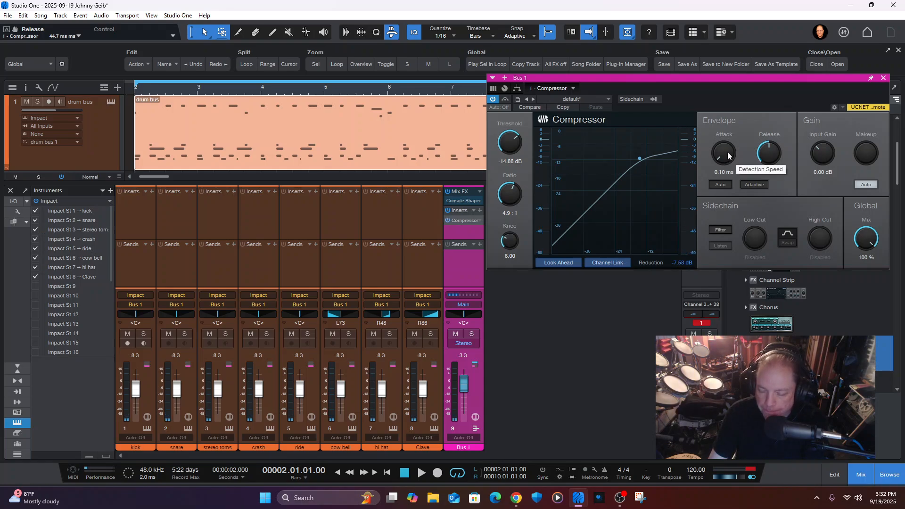
Step: Set the Compressor's attack to 3.13 ms while playing the drum bus, and replay the pattern to check the setting
key("space")
left_click_drag(728, 152, 716, 114)
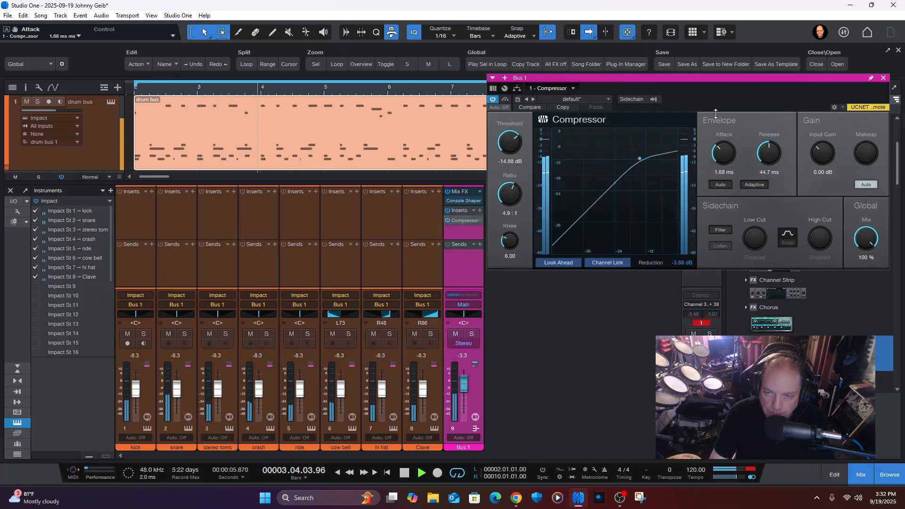
left_click_drag(721, 153, 722, 145)
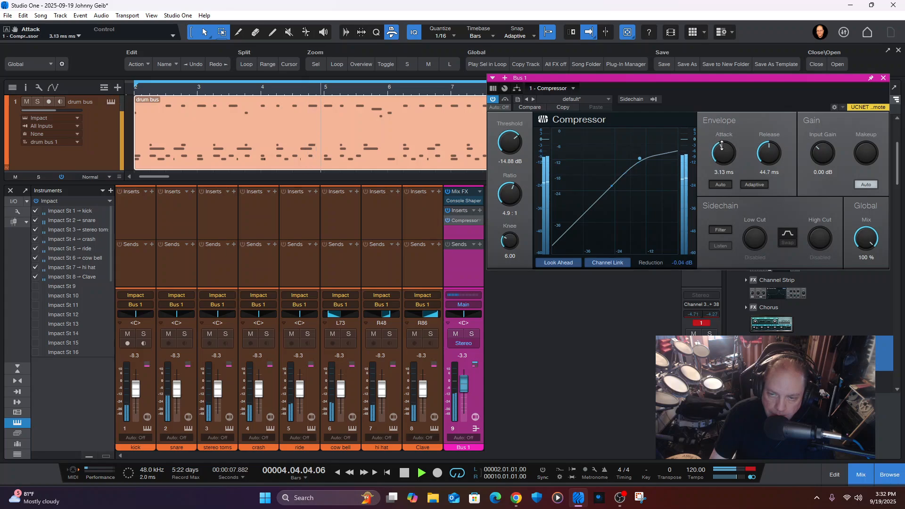
key("space")
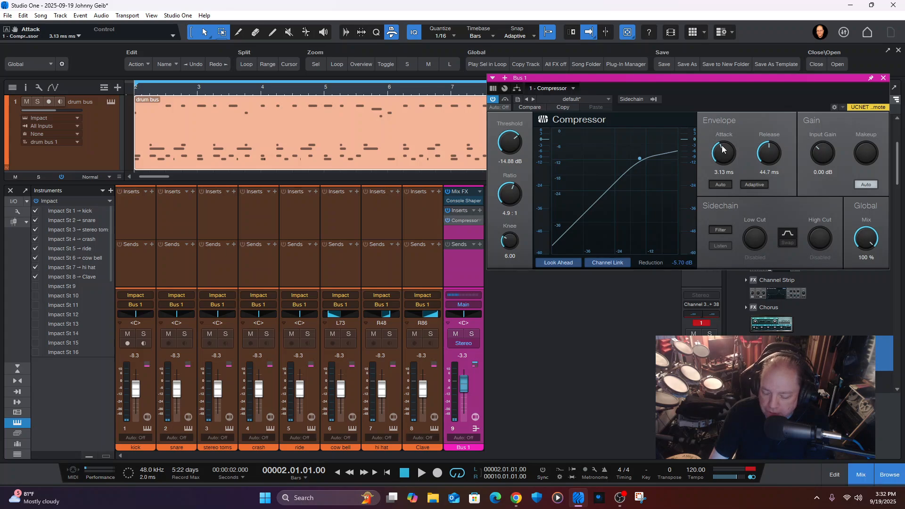
key("space")
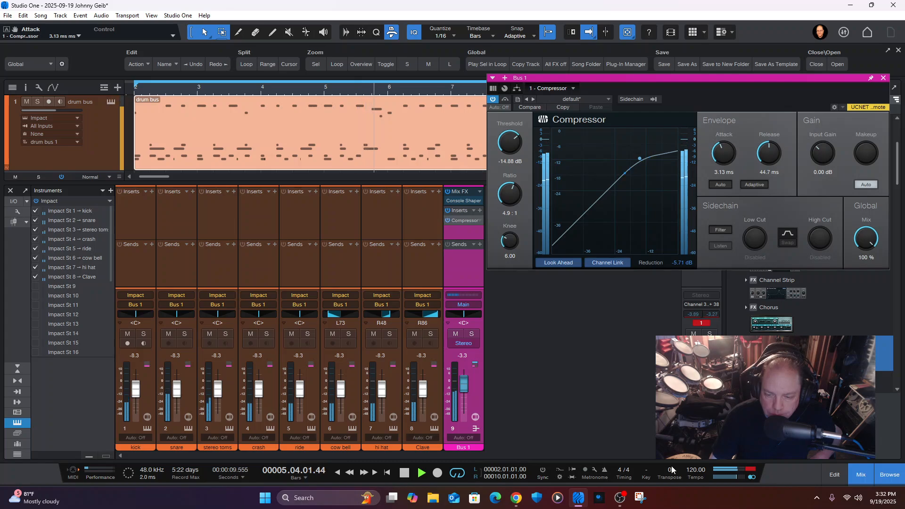
left_click(405, 473)
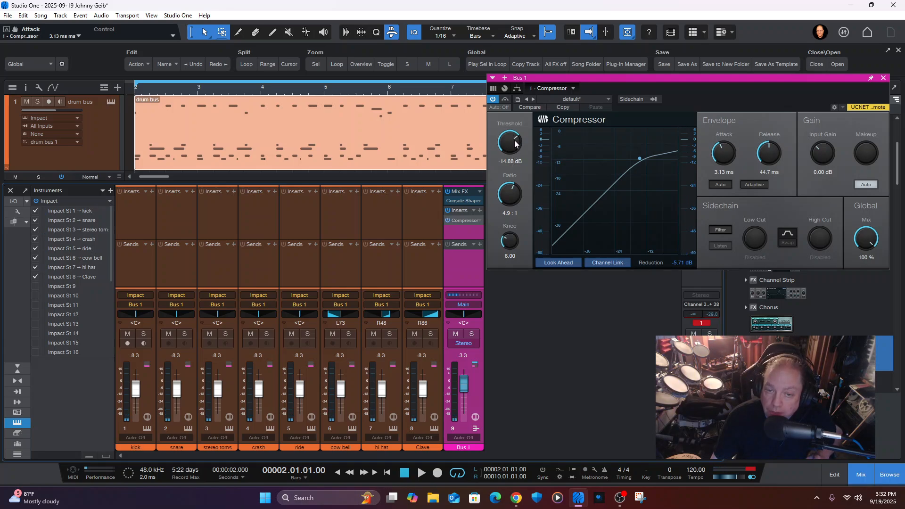
Step: Raise the Compressor's threshold to -6.96 dB, and lower it to -9.12 dB while playing the drum bus
scroll(514, 143, "down", 2)
left_click_drag(513, 143, 514, 124)
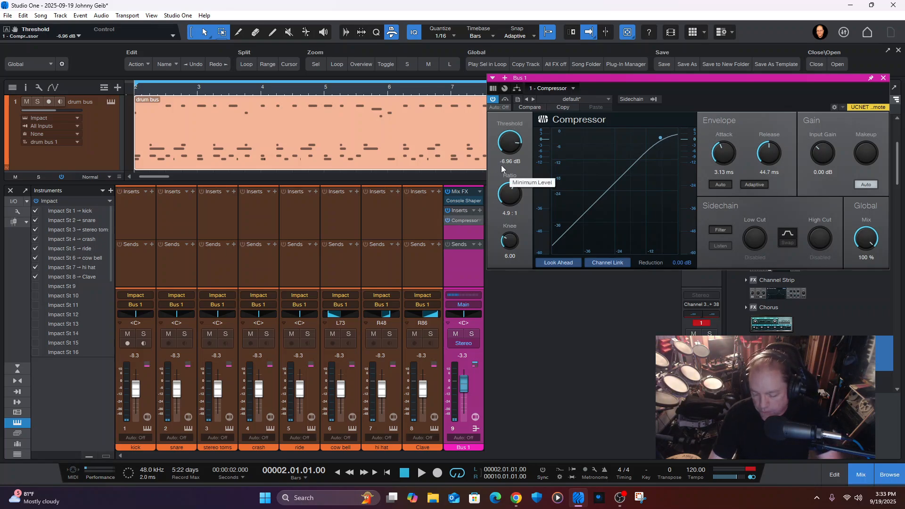
key("space")
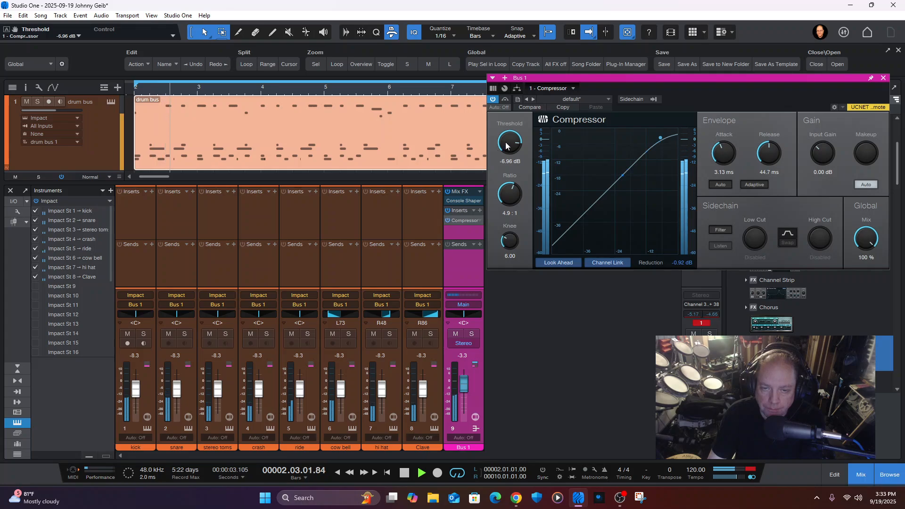
scroll(505, 143, "down", 3)
scroll(505, 143, "down", 1)
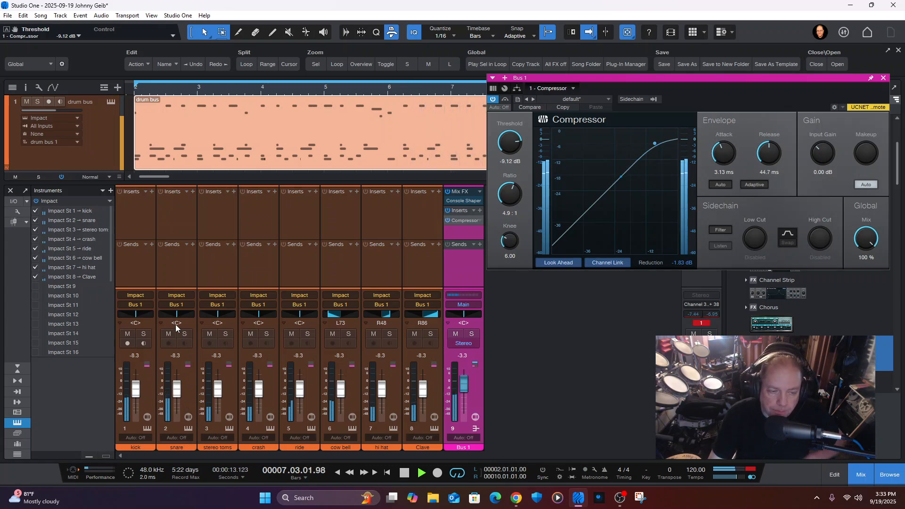
Step: Solo the snare channel to hear it through the Compressor, unsolo it, and stop playback
left_click(185, 332)
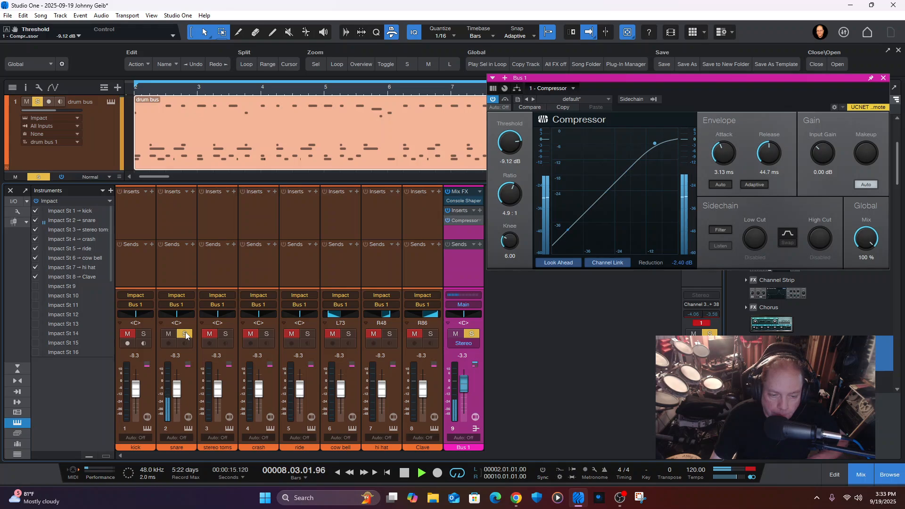
left_click(185, 332)
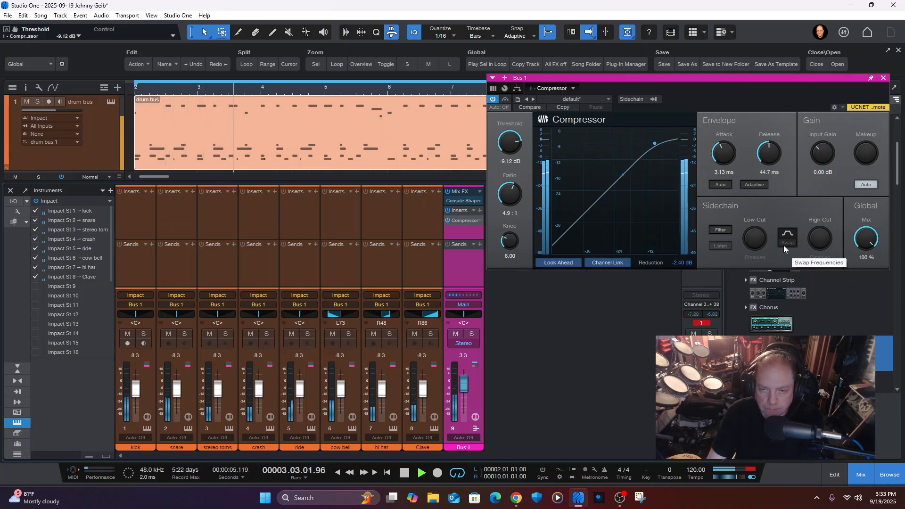
key("space")
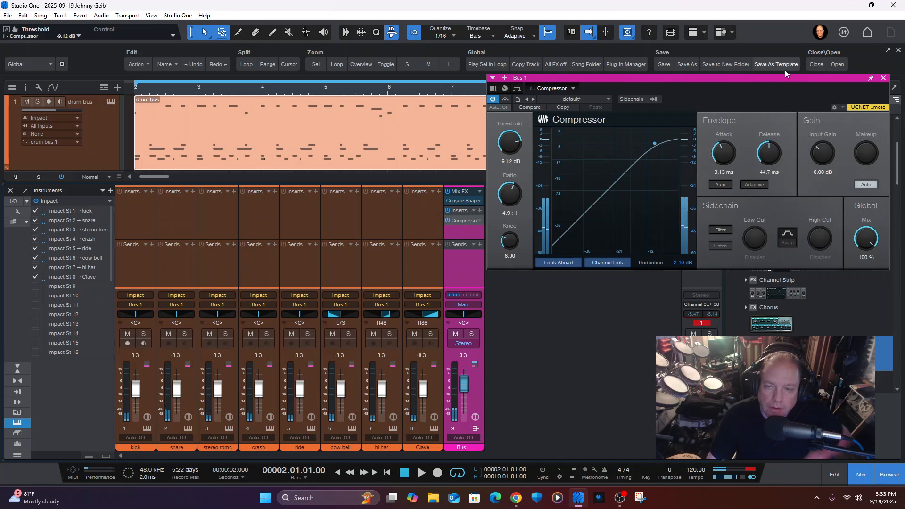
Step: Set the Compressor's threshold to -17.52 dB and, while playing the drum bus, lower its mix to 61.5%
left_click_drag(747, 78, 736, 91)
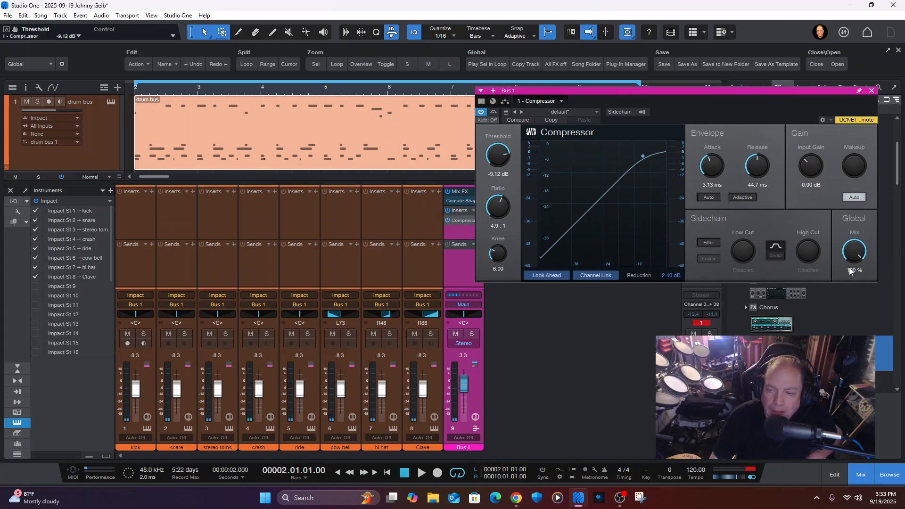
left_click_drag(501, 154, 500, 173)
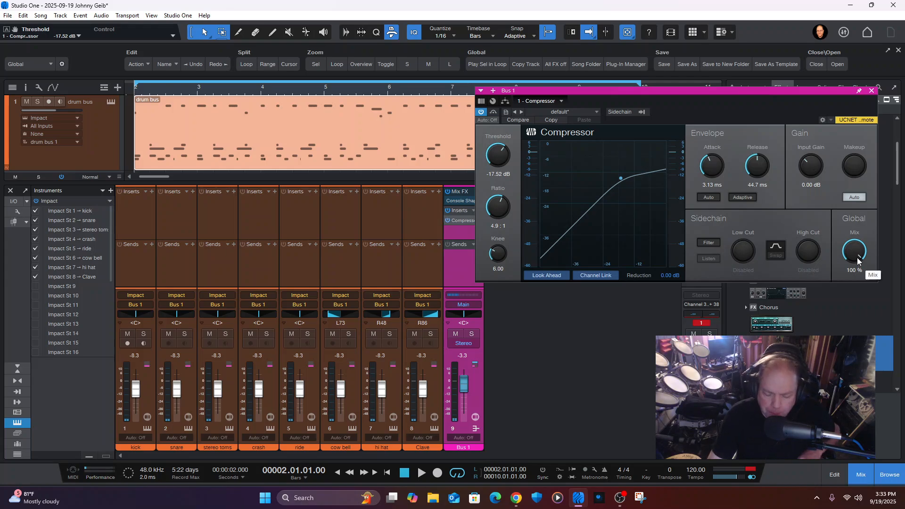
key("space")
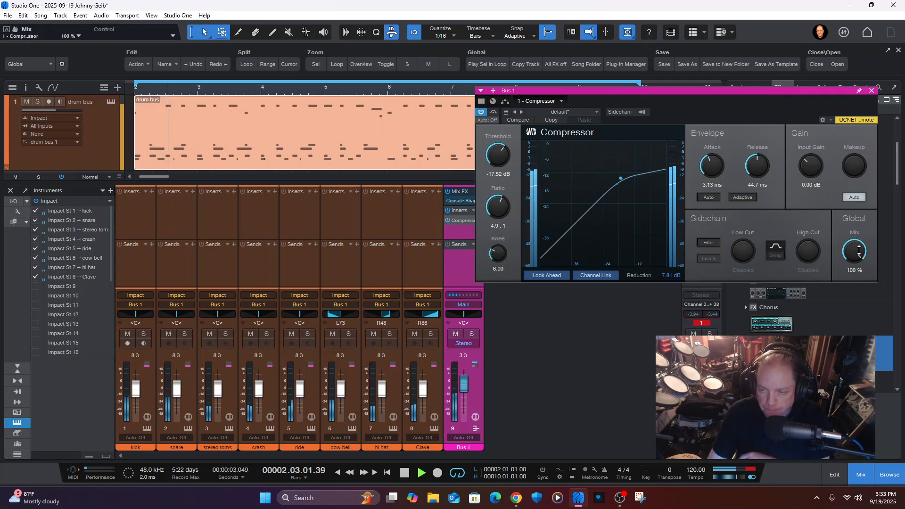
left_click_drag(860, 254, 854, 281)
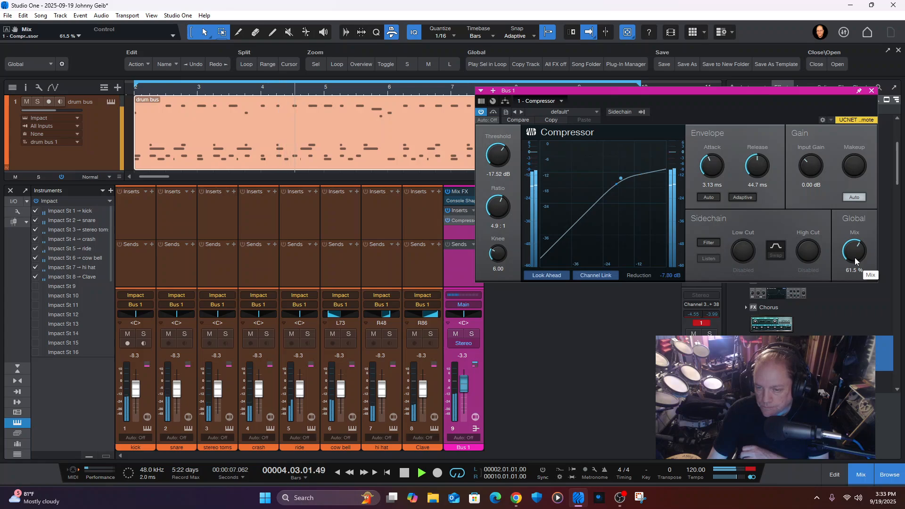
key("space")
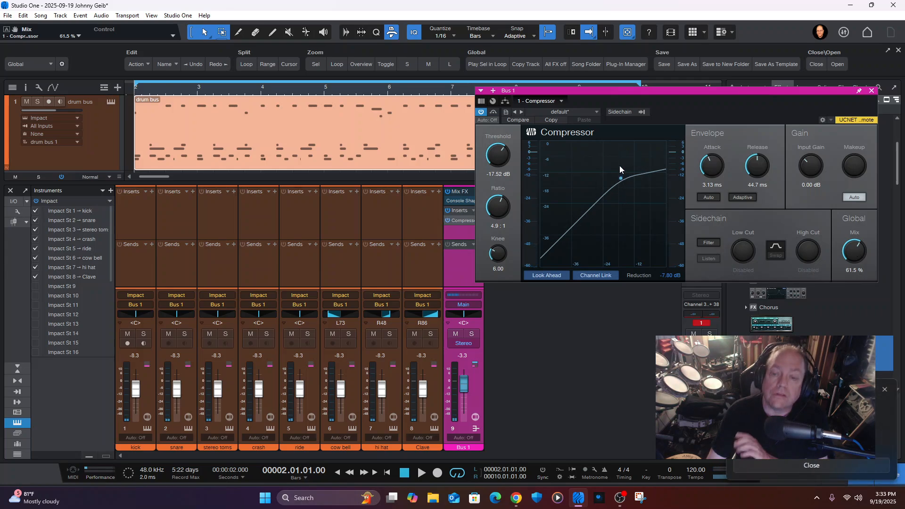
Step: Set the Compressor's threshold to -13.68 dB and mix to 68%, listening before and after the change, and close its window
left_click(884, 390)
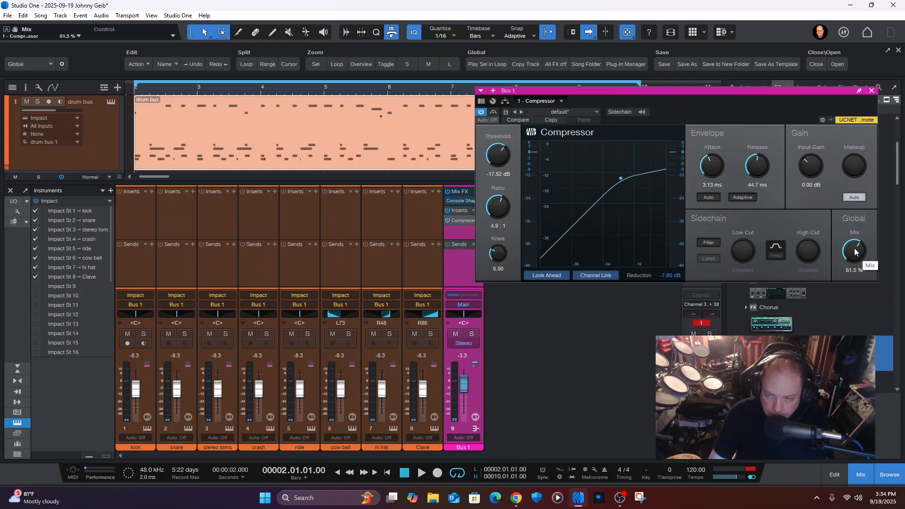
key("space")
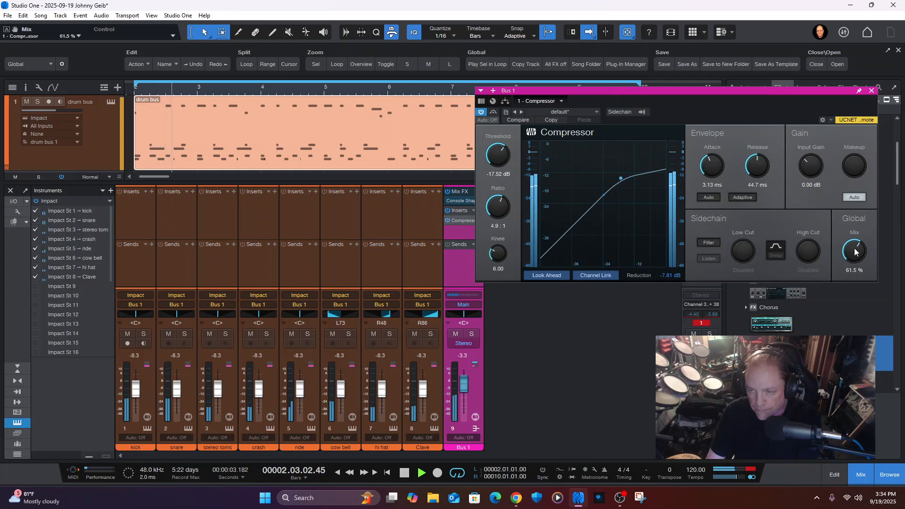
key("space")
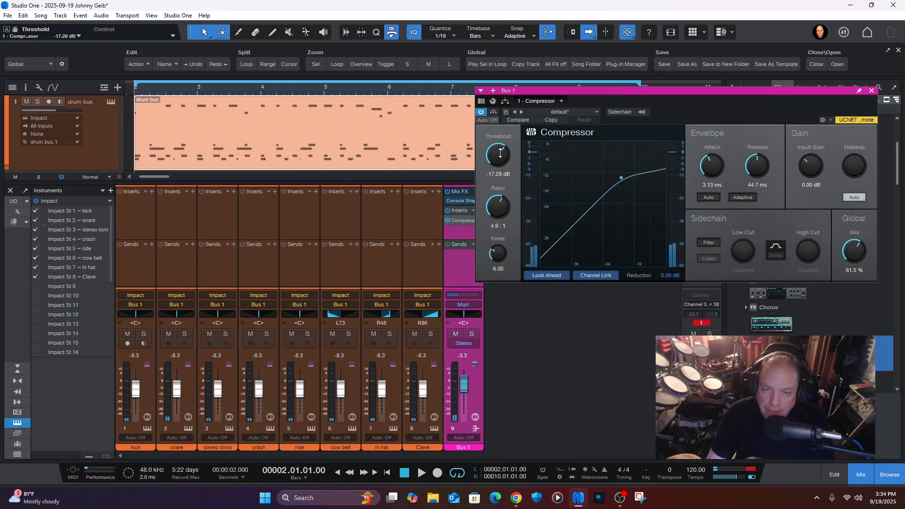
left_click_drag(499, 154, 498, 143)
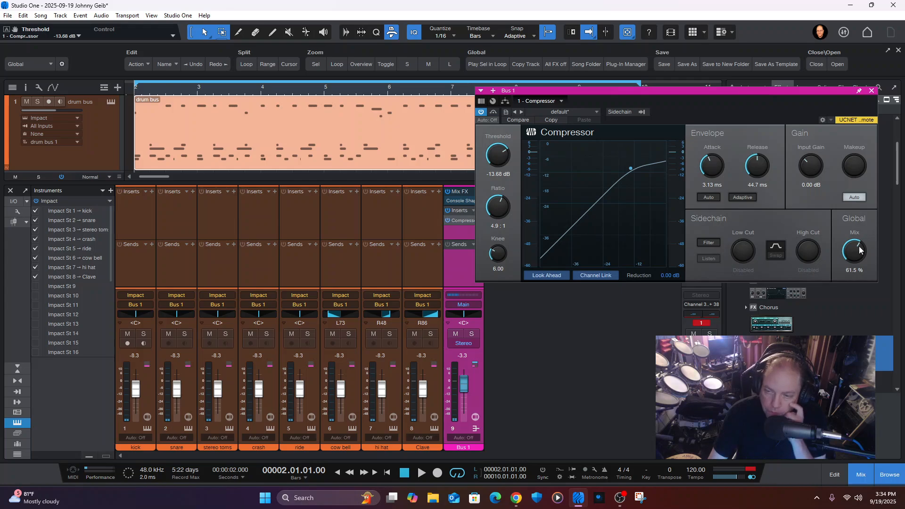
left_click_drag(860, 250, 858, 247)
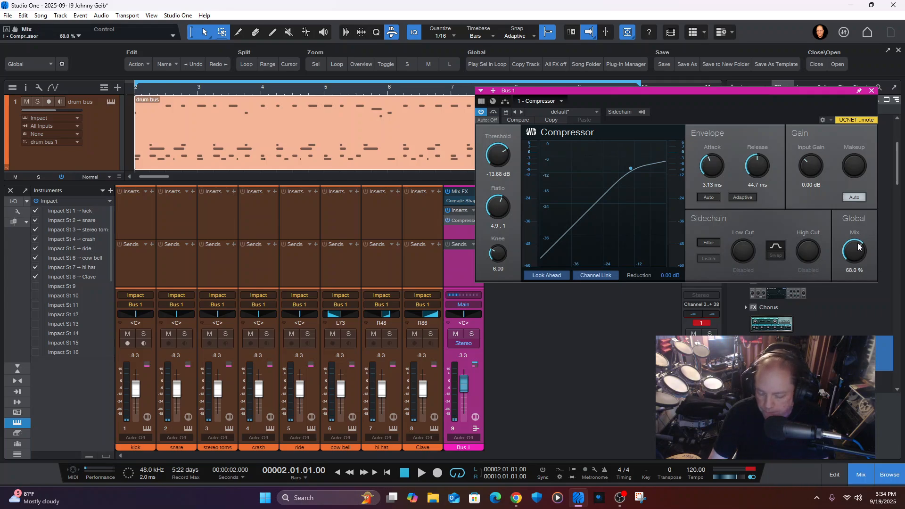
key("space")
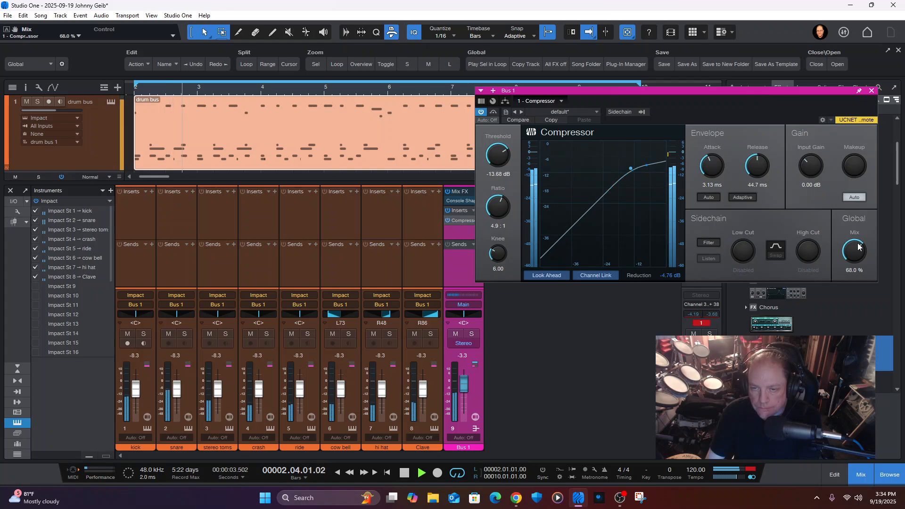
key("space")
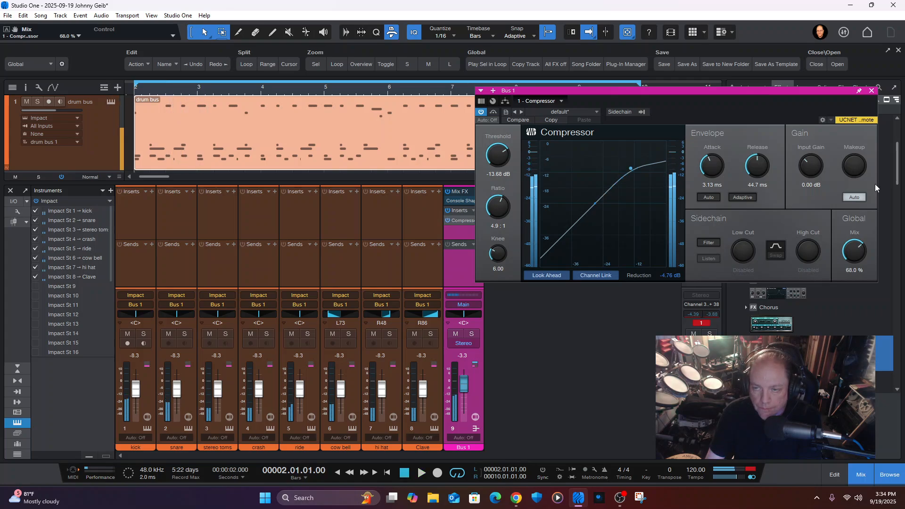
left_click(872, 91)
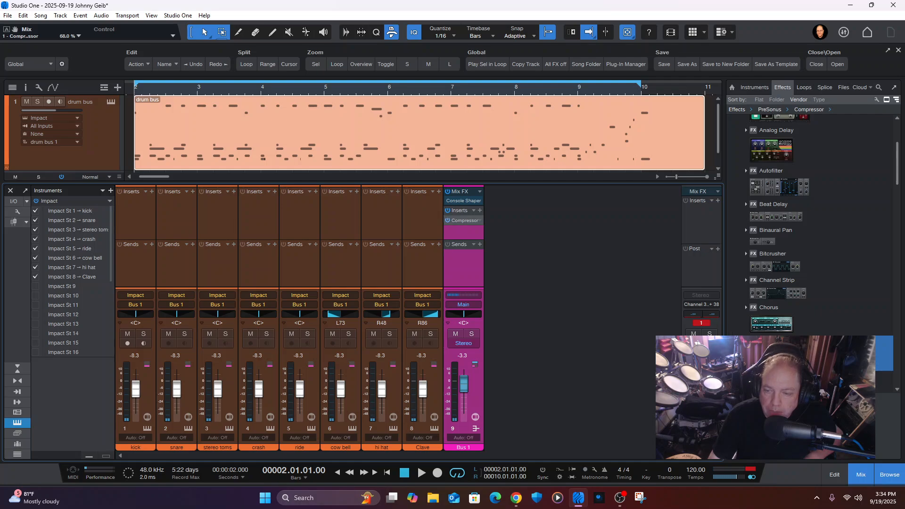
Step: Insert the Mixverb effect on Bus 1 ahead of the Compressor, and move its window clear of the bus channel
scroll(811, 226, "down", 5)
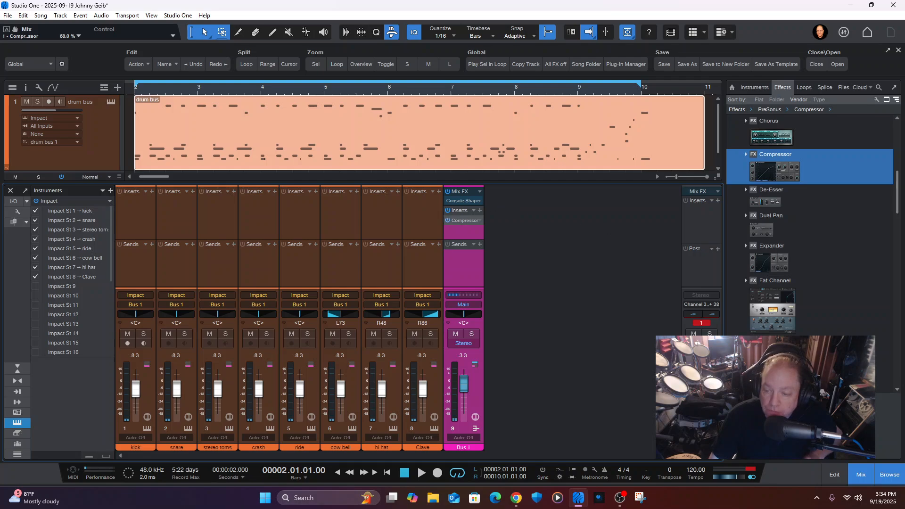
scroll(811, 226, "down", 5)
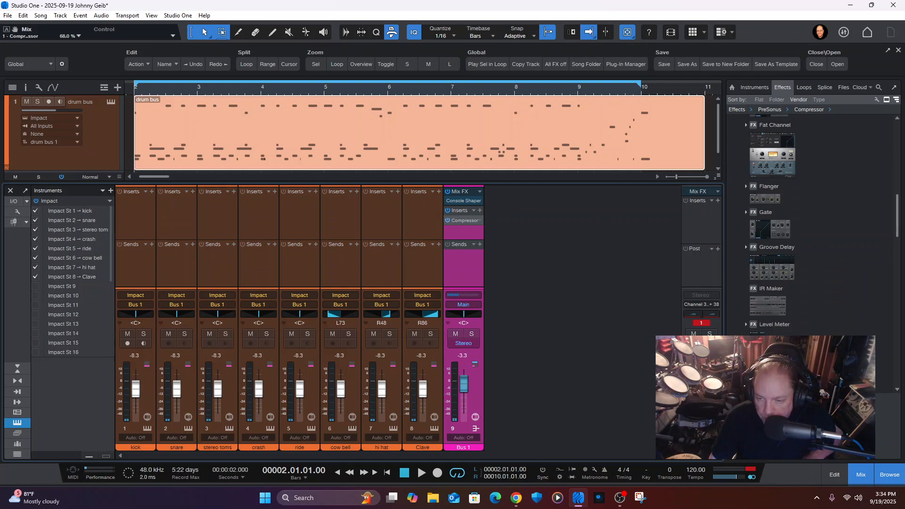
scroll(811, 227, "down", 2)
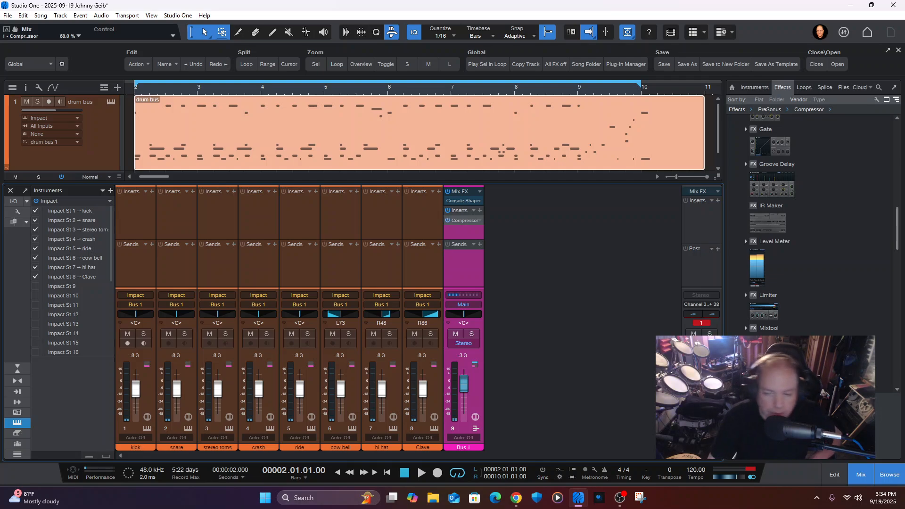
left_click(801, 360)
left_click_drag(802, 360, 463, 233)
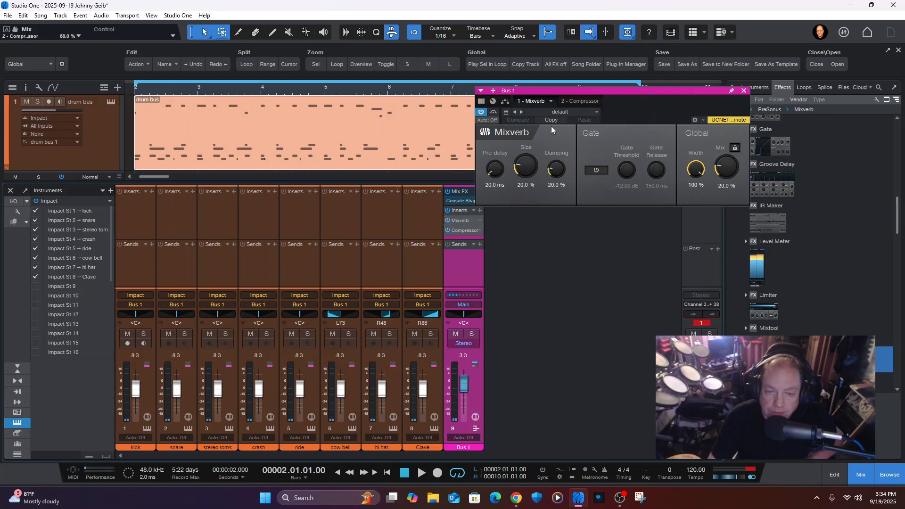
left_click_drag(701, 89, 774, 97)
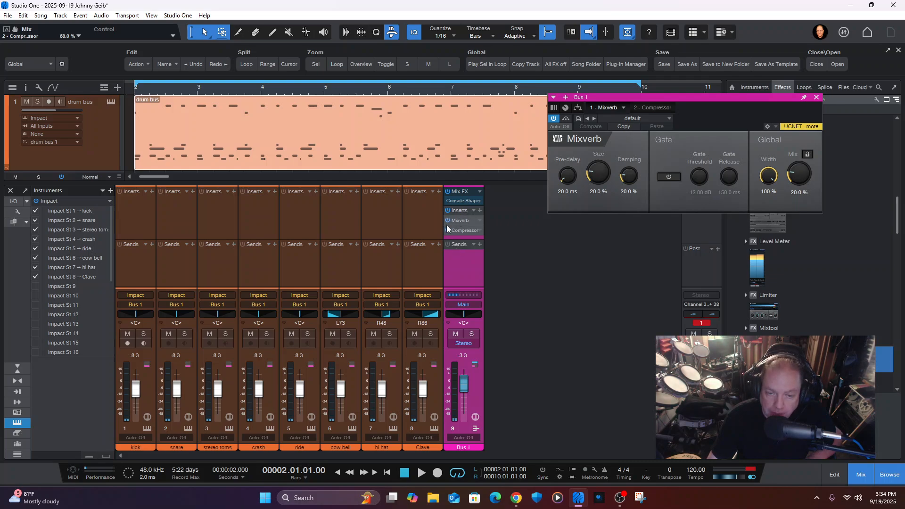
Step: Play the drum bus, bypass the Compressor insert on Bus 1 to hear Mixverb without it, and stop playback
key("space")
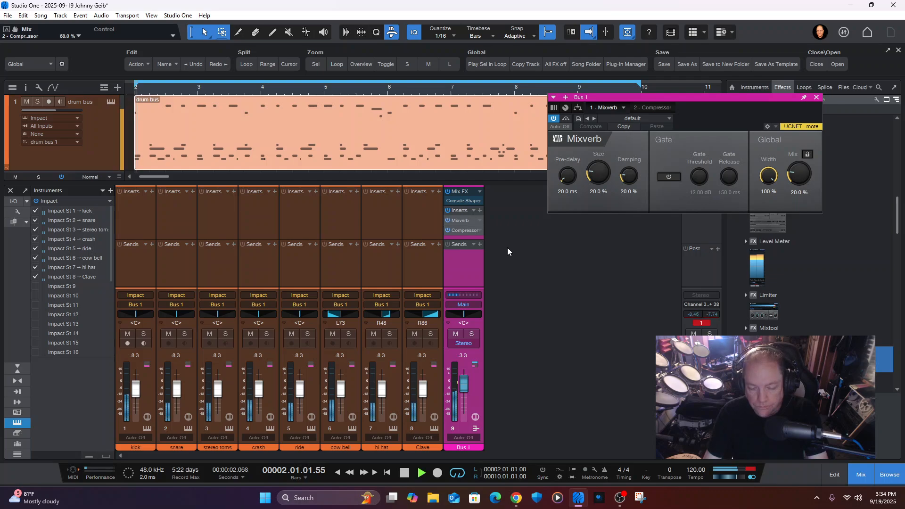
left_click(447, 230)
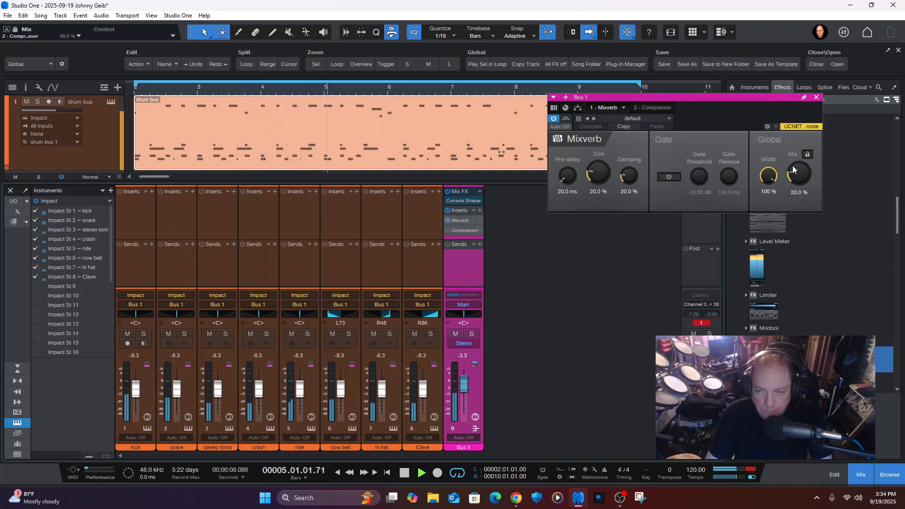
key("space")
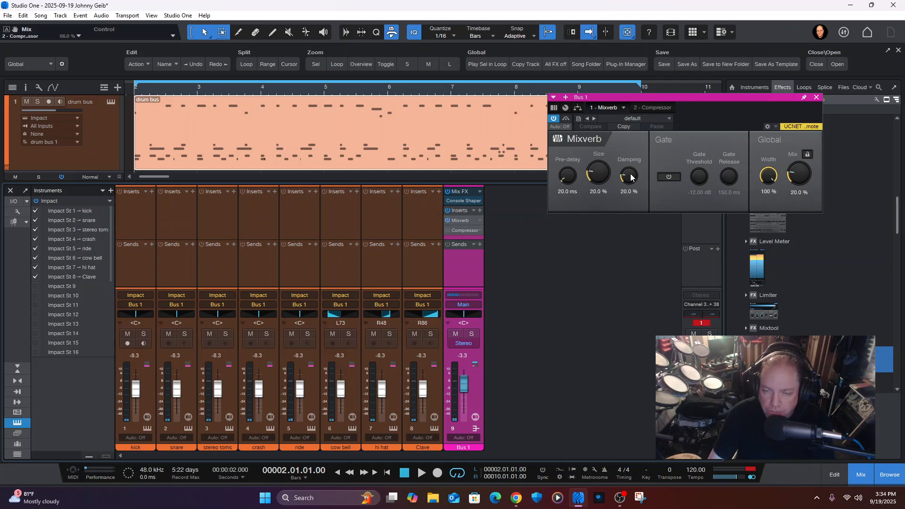
Step: Set Mixverb's damping to 18.5%, pre-delay to 0 ms and mix to 10%, and solo the snare during playback
left_click_drag(631, 177, 631, 182)
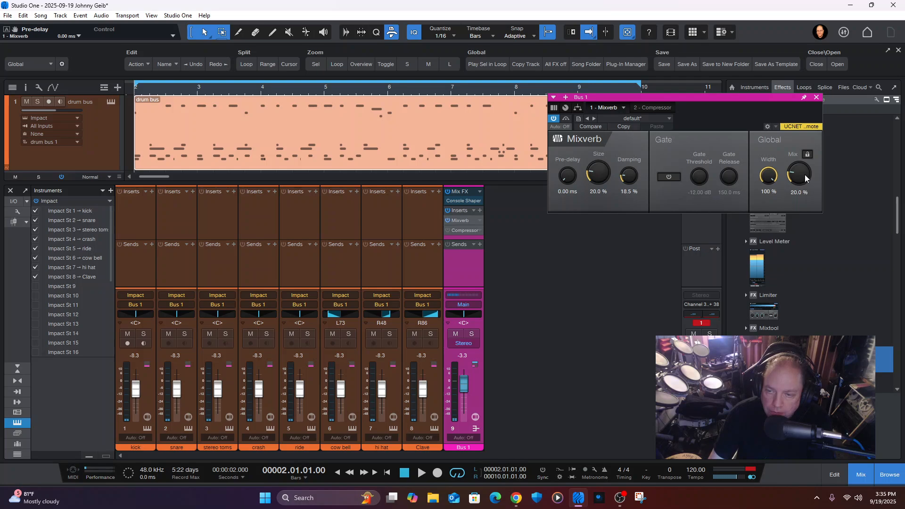
left_click_drag(806, 176, 802, 179)
key("space")
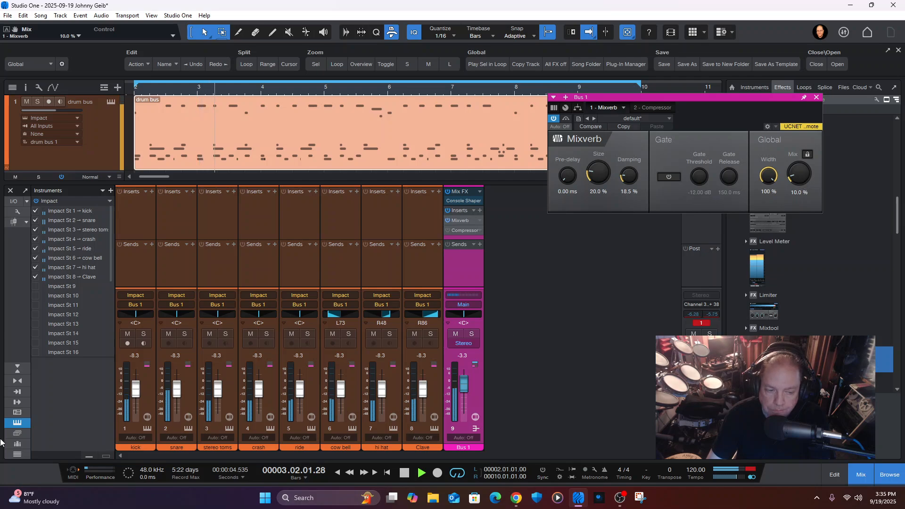
left_click(184, 334)
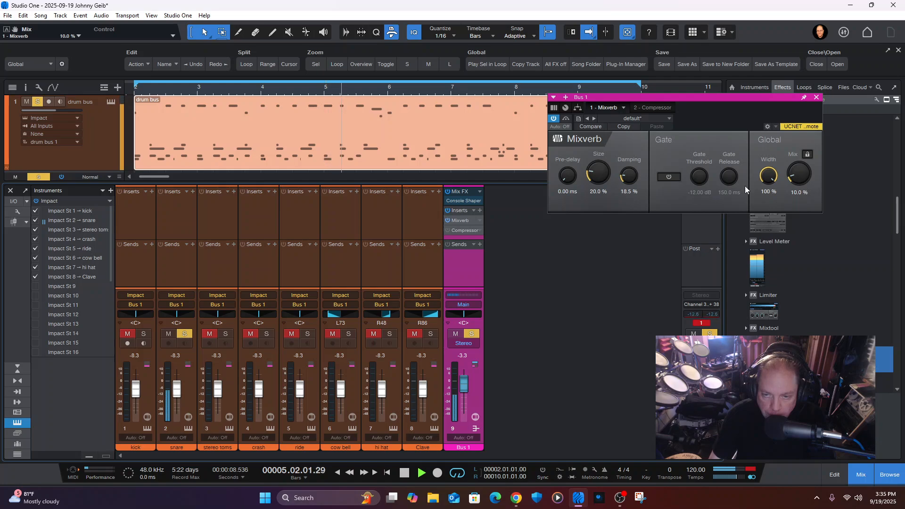
Step: Set Mixverb's size to 22.5% while hearing the soloed snare, and clear the solo to hear the full kit before stopping playback
left_click_drag(601, 175, 594, 110)
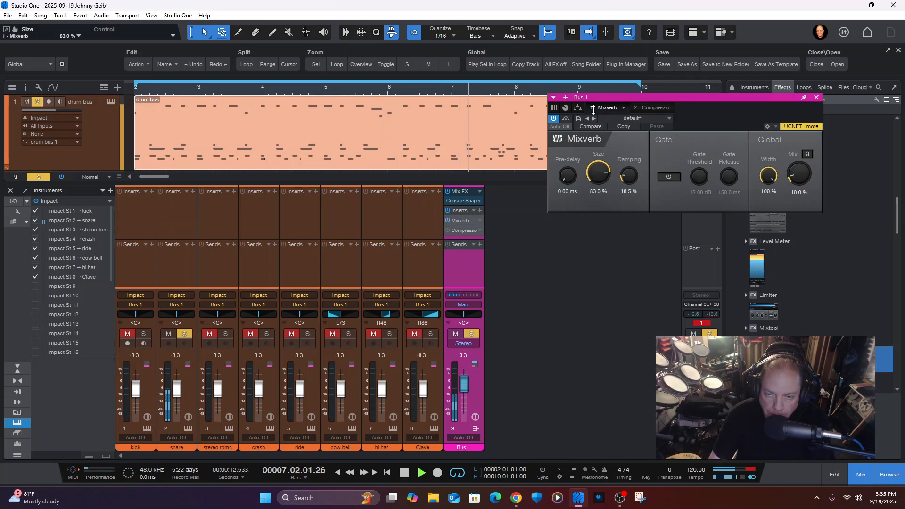
left_click_drag(594, 110, 593, 132)
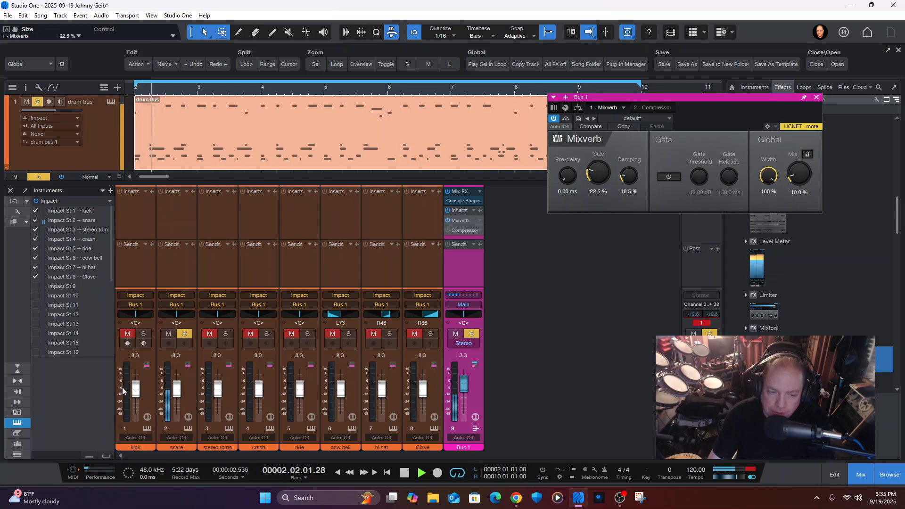
left_click(709, 334)
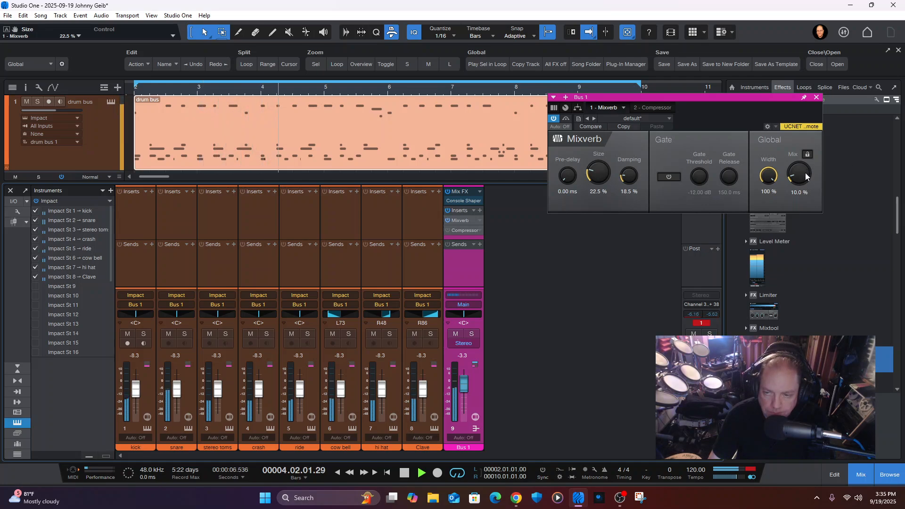
key("space")
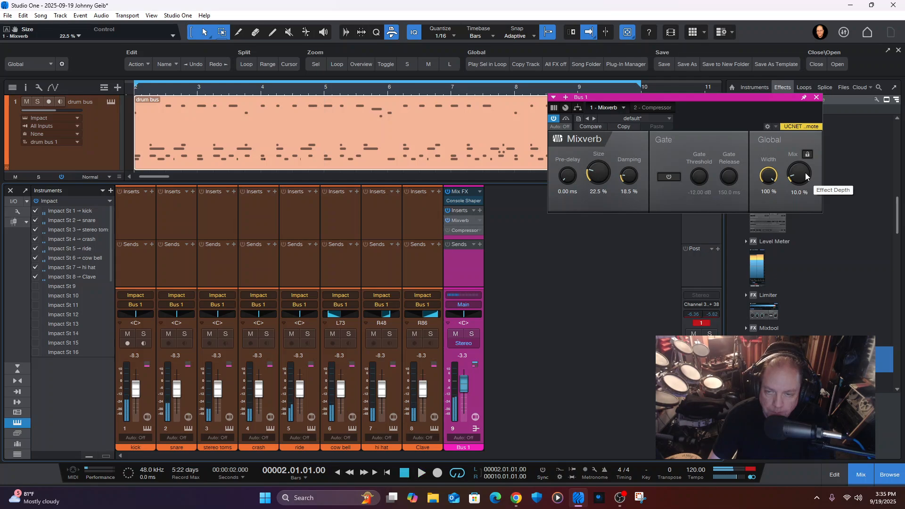
Step: Open the Compressor on Bus 1, re-enable it during playback, and move its window so all its controls are in view
left_click(462, 230)
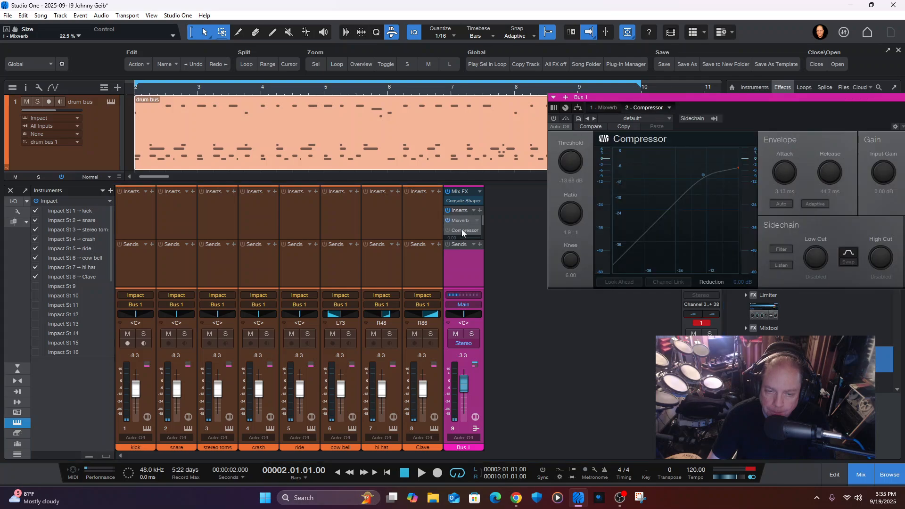
key("space")
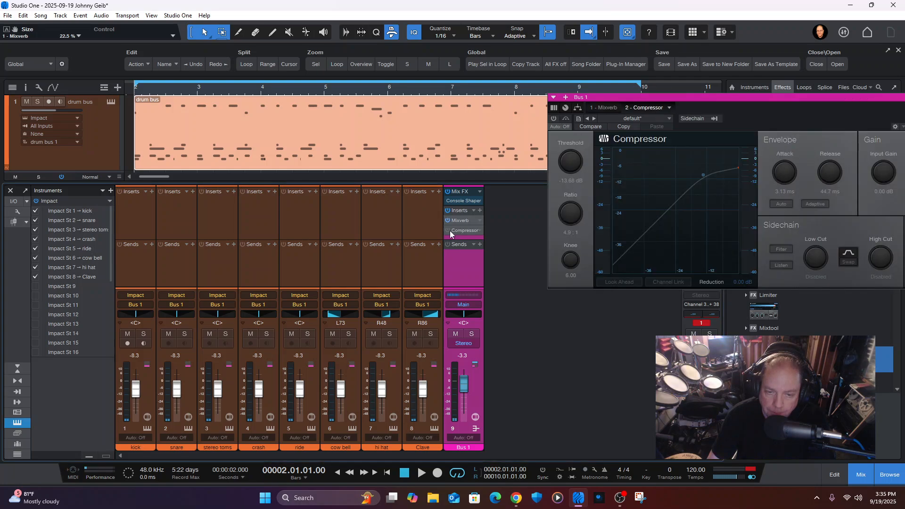
left_click(448, 230)
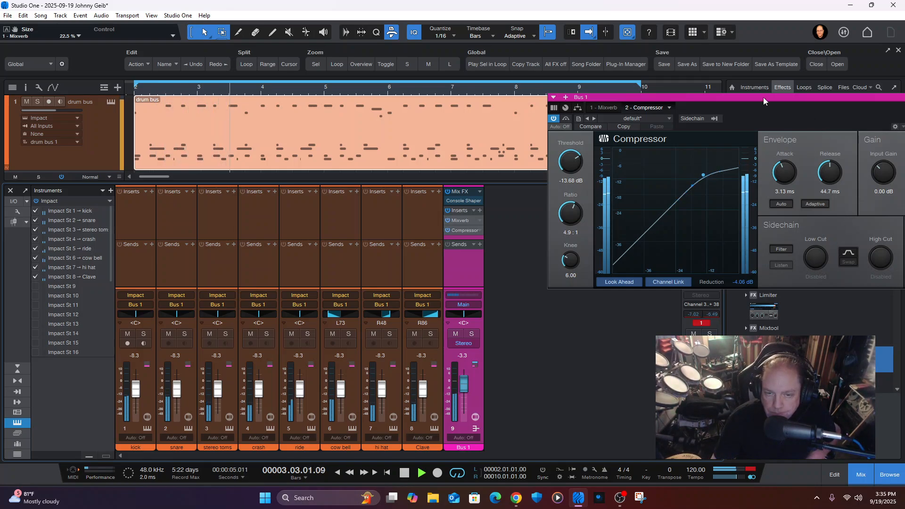
left_click_drag(763, 97, 728, 129)
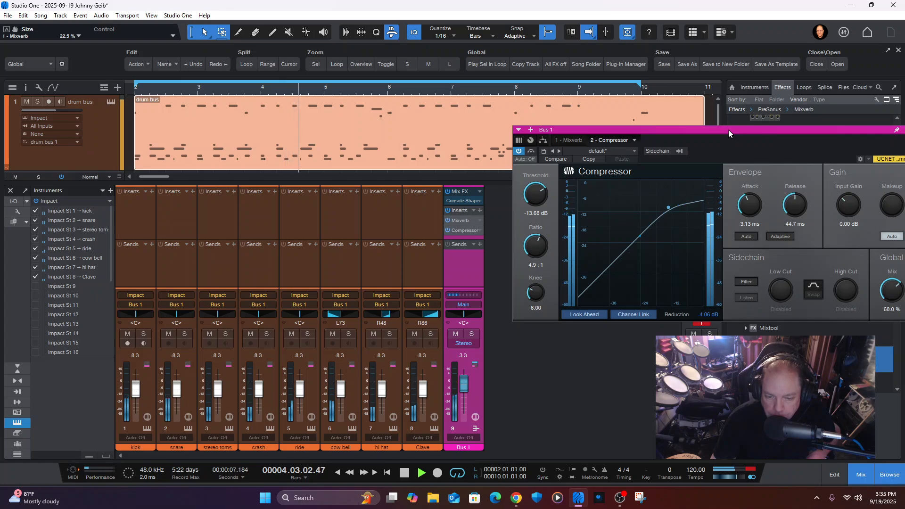
left_click_drag(769, 130, 735, 108)
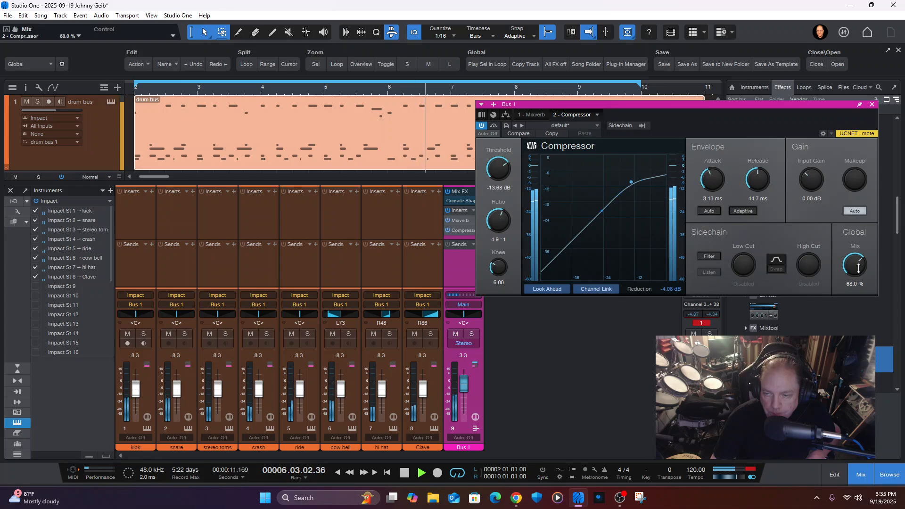
Step: Set the Compressor's mix to 73.5% and reset its threshold to -12 dB while listening, and stop playback
left_click_drag(859, 268, 858, 264)
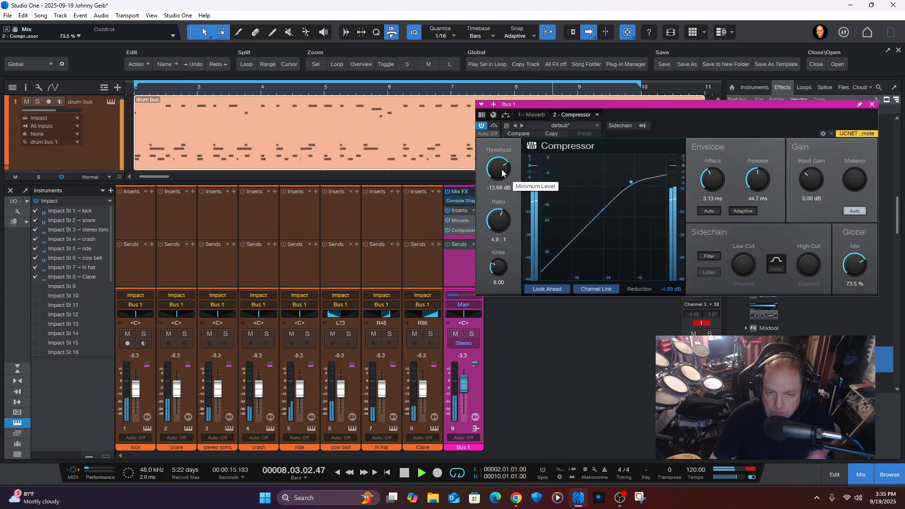
left_click_drag(503, 173, 502, 175)
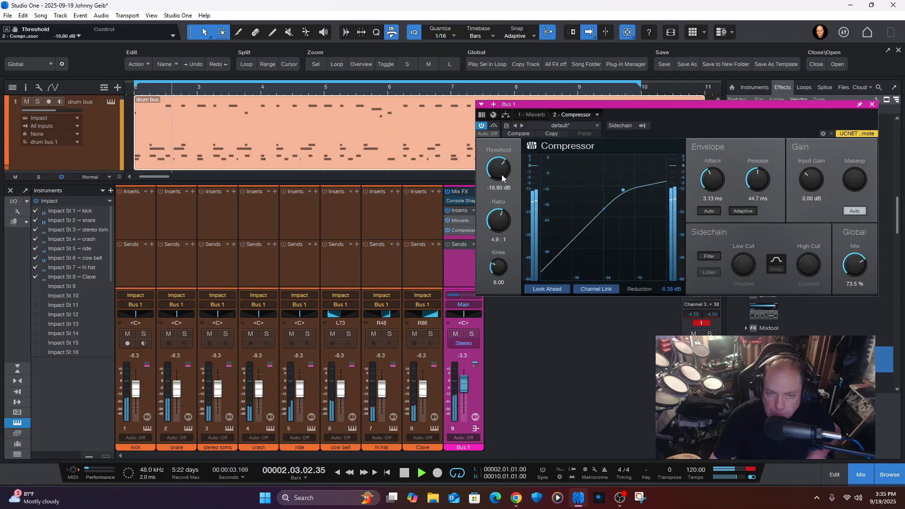
left_click_drag(501, 174, 505, 171)
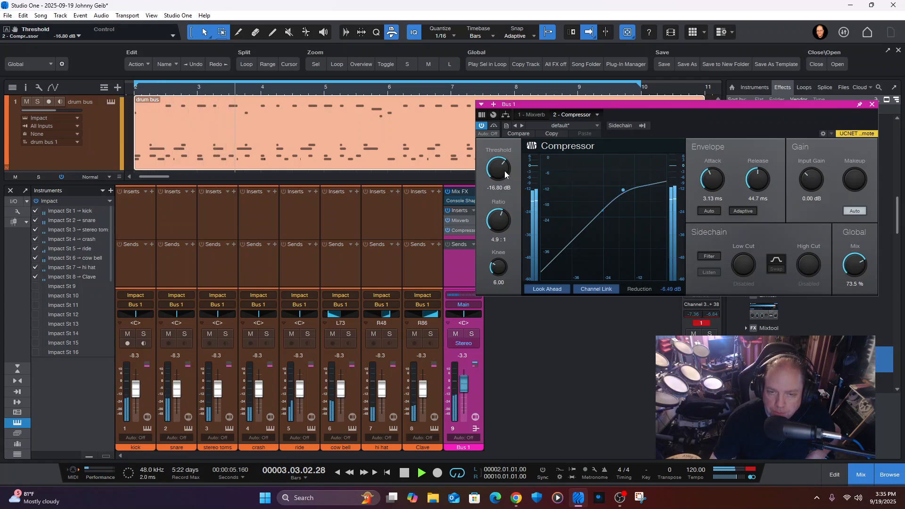
left_click(504, 170, "ctrl")
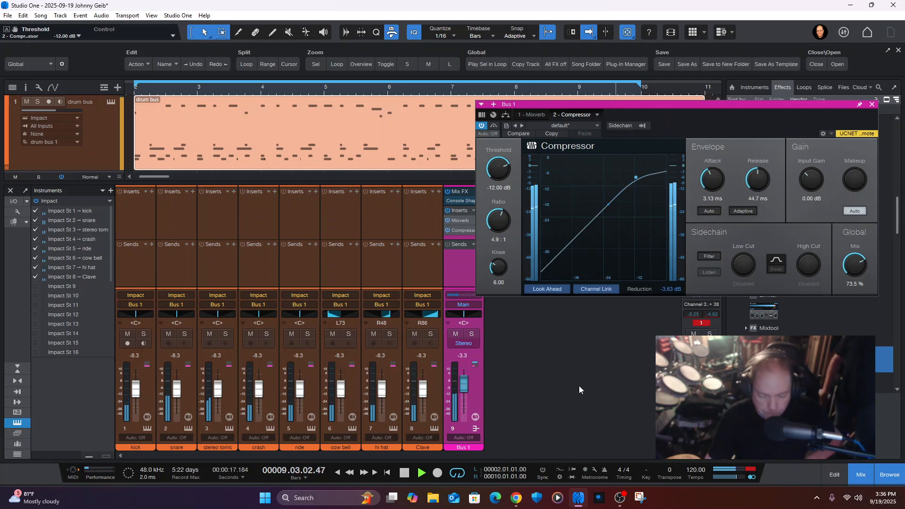
key("space")
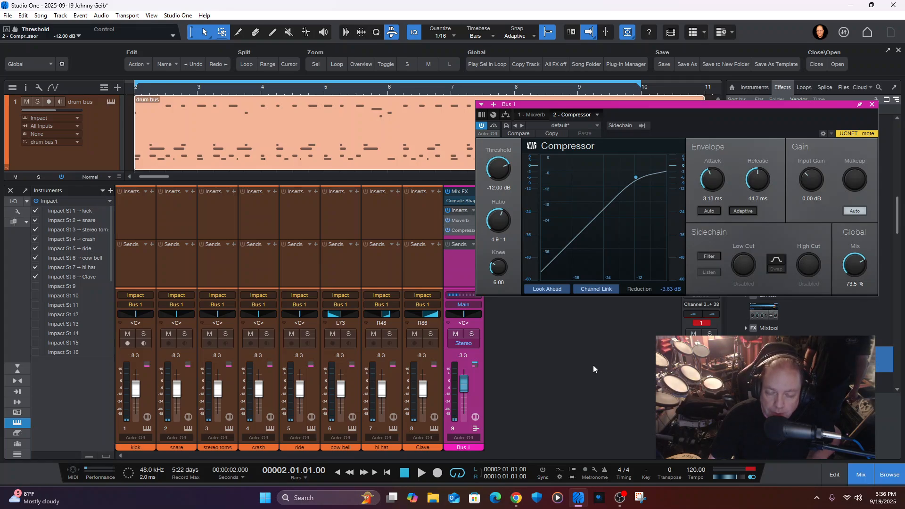
Step: Move the Compressor window clear of the Bus 1 inserts, and view the kick channel's editor before closing it
left_click_drag(763, 103, 772, 90)
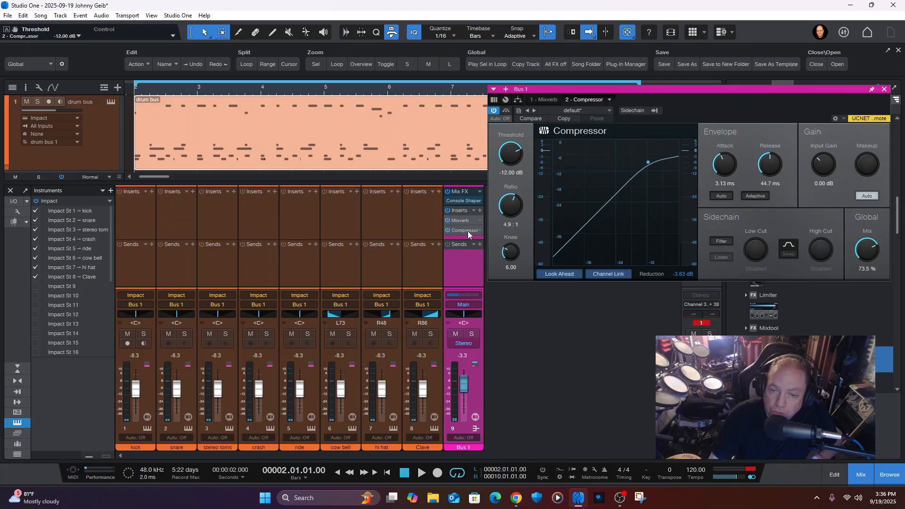
left_click(106, 137)
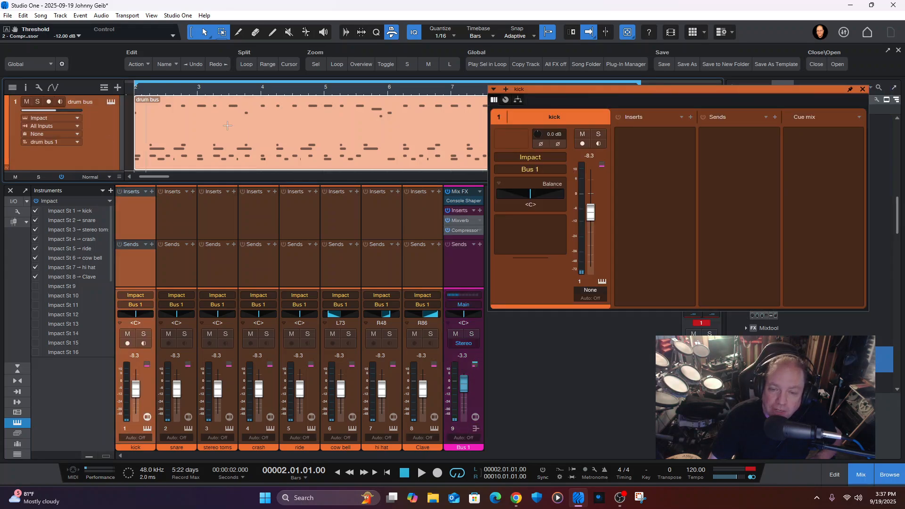
left_click(863, 90)
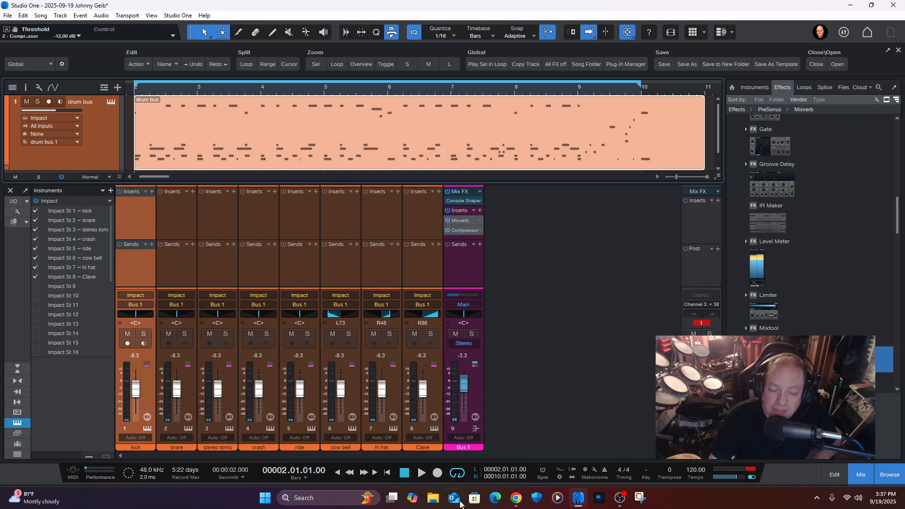
left_click(620, 498)
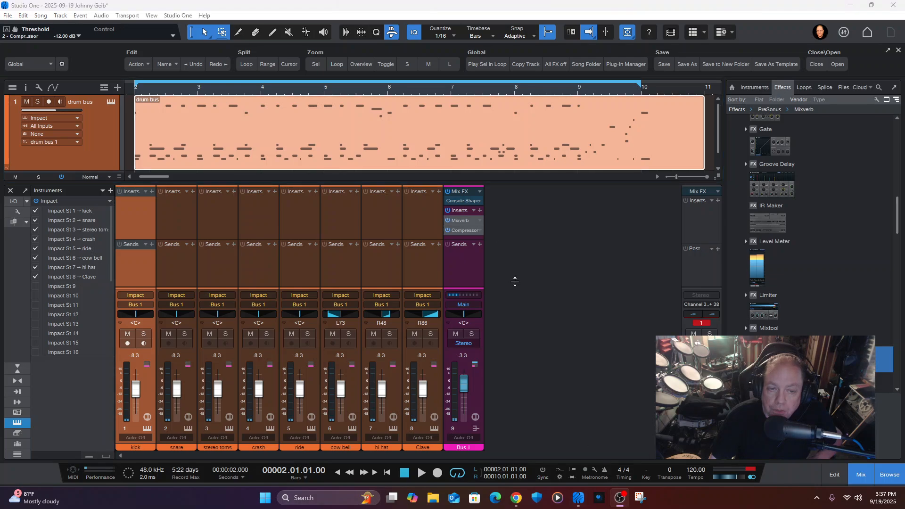